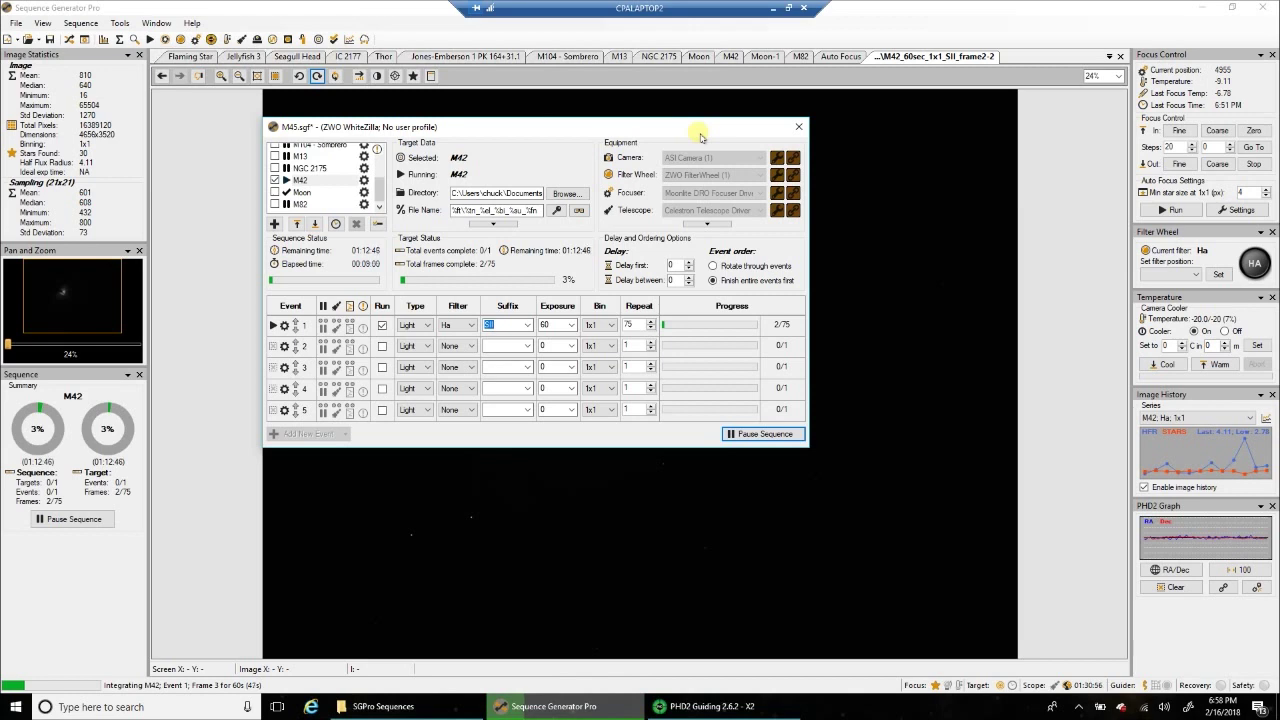
Step: Close the M42.sgf sequence dialog to show the current Ha frame integrating
click(800, 129)
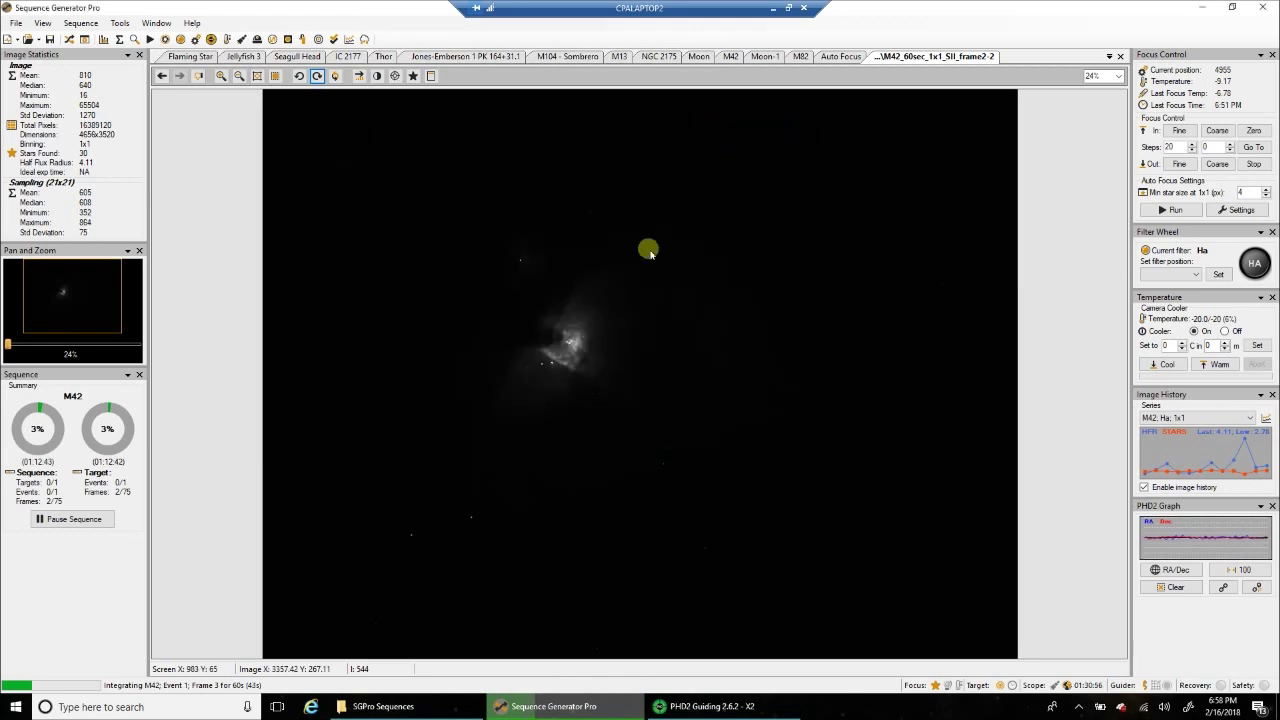
Step: Apply Auto Stretch - Medium to the M42 frame, then bring PHD2 Guiding to the front
drag(32, 343, 18, 343)
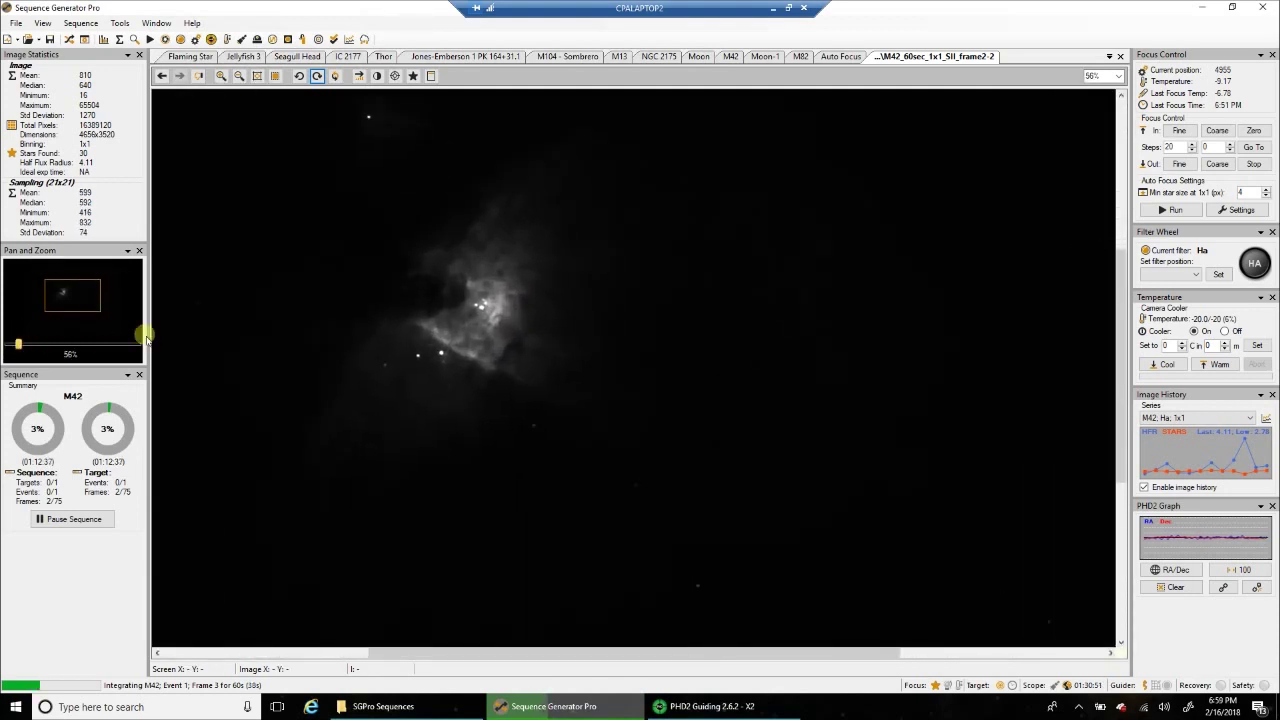
right_click(476, 270)
click(521, 346)
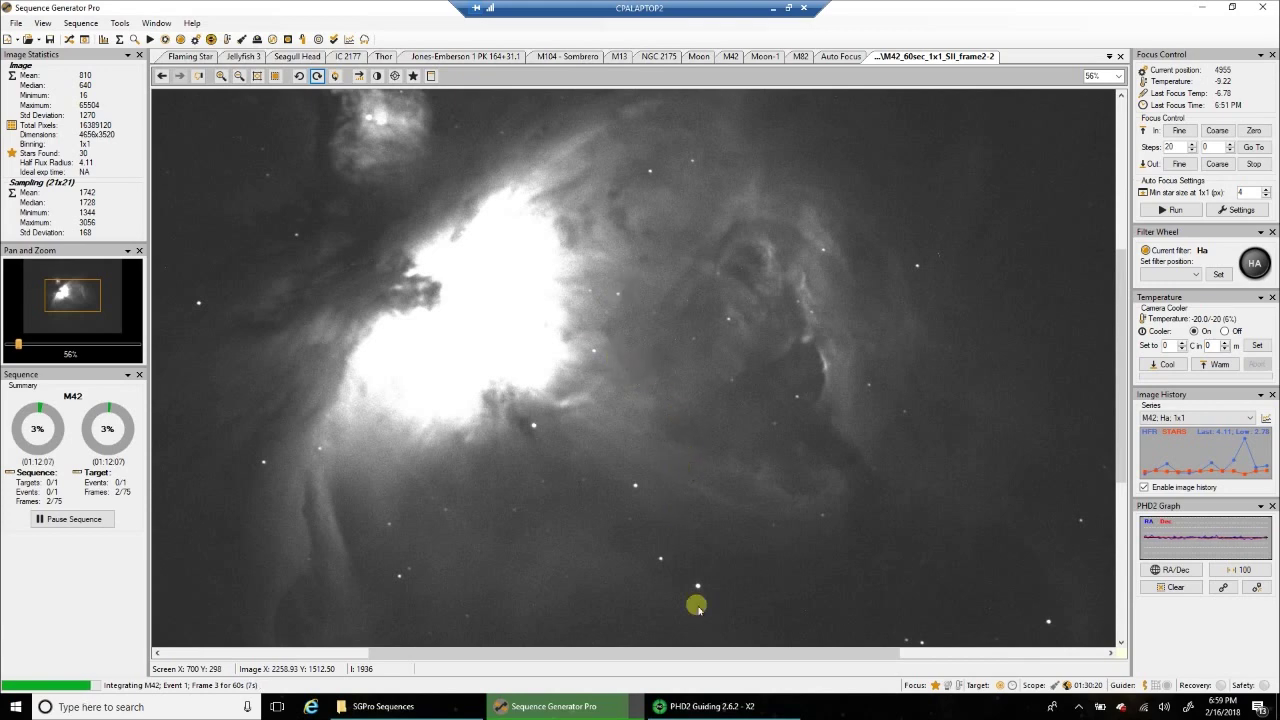
click(690, 710)
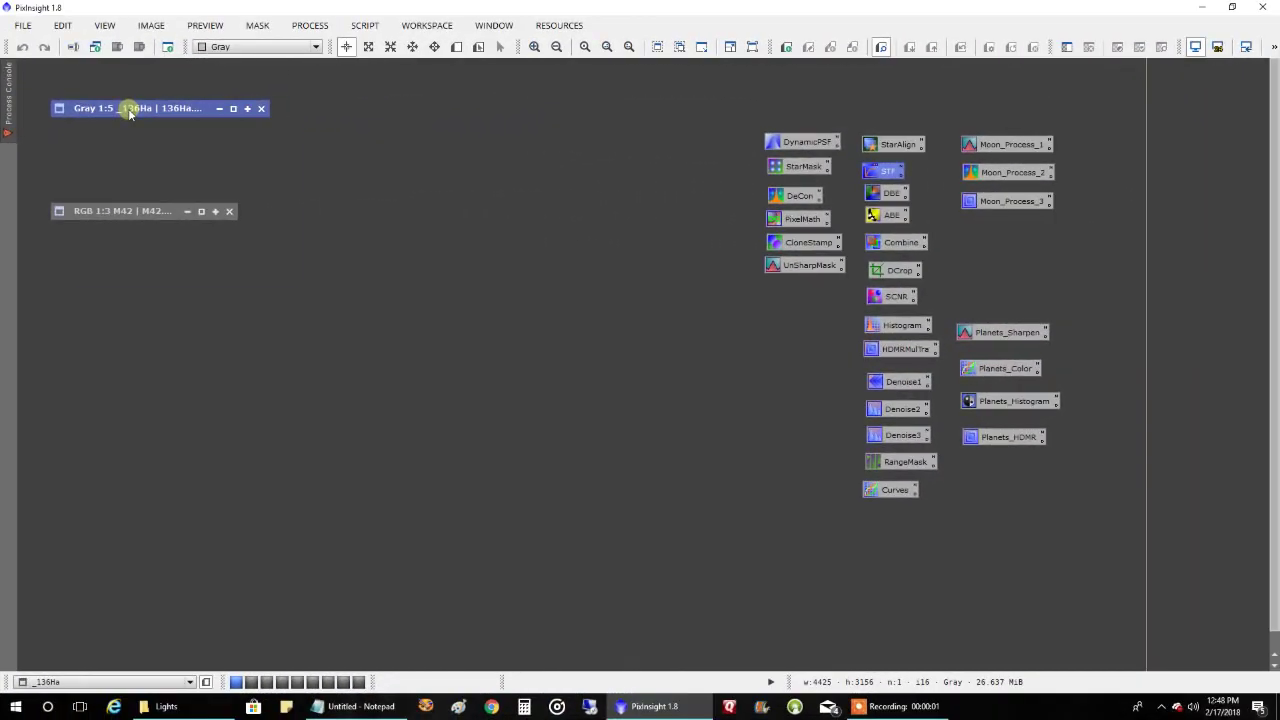
Step: Restore the iconized Gray 1:5 _136Ha image and move its window up and left
double_click(129, 113)
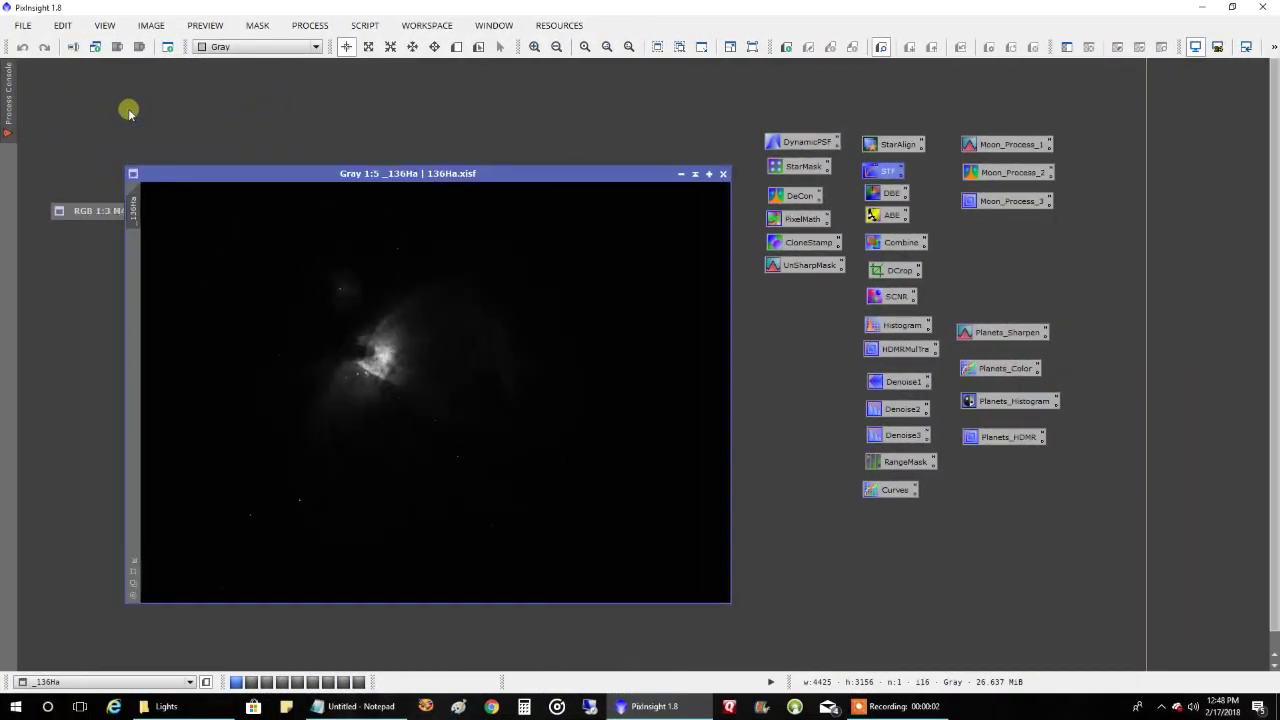
drag(422, 179, 333, 95)
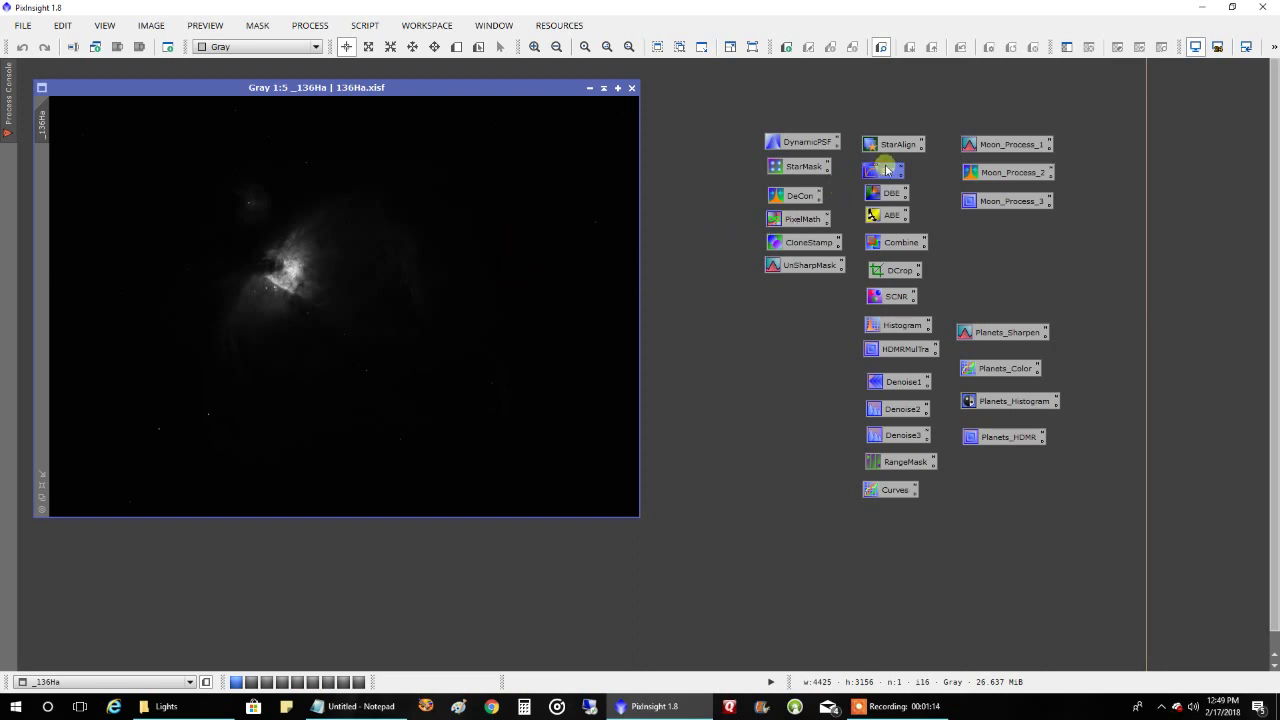
Step: Auto-stretch the 136Ha image with ScreenTransferFunction and zoom in and out to inspect it
double_click(883, 172)
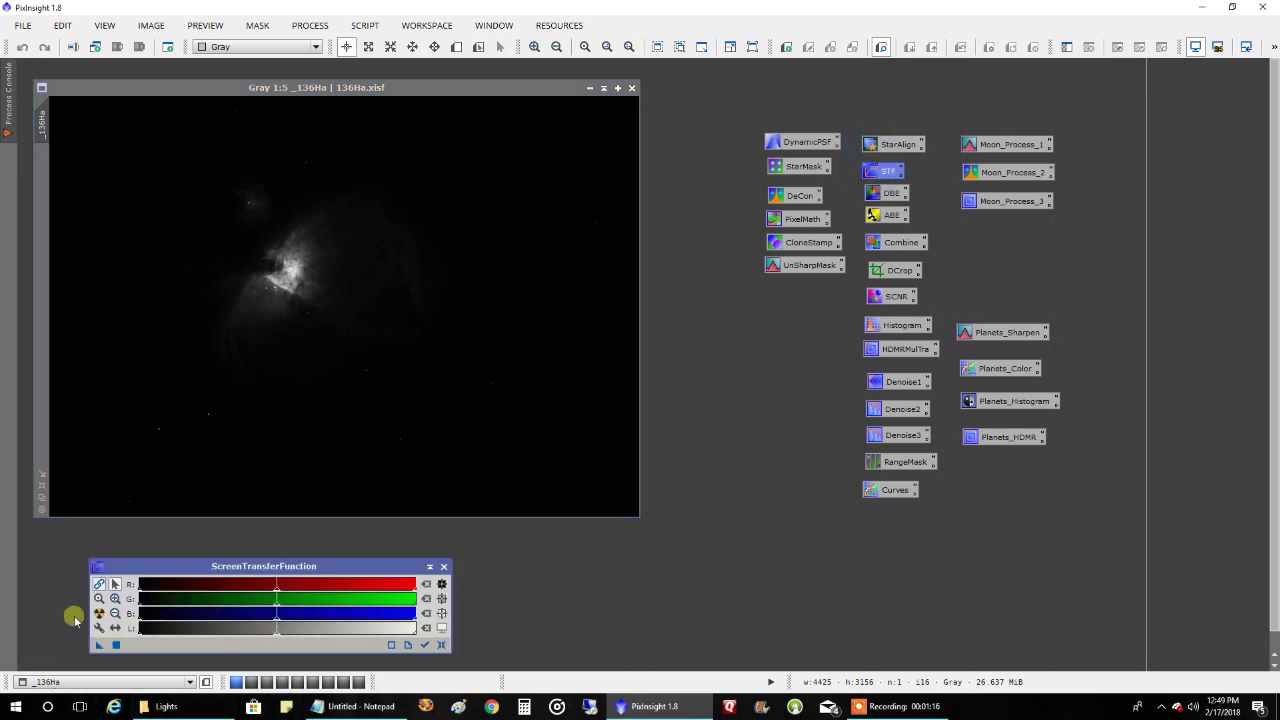
click(99, 614)
drag(270, 565, 983, 518)
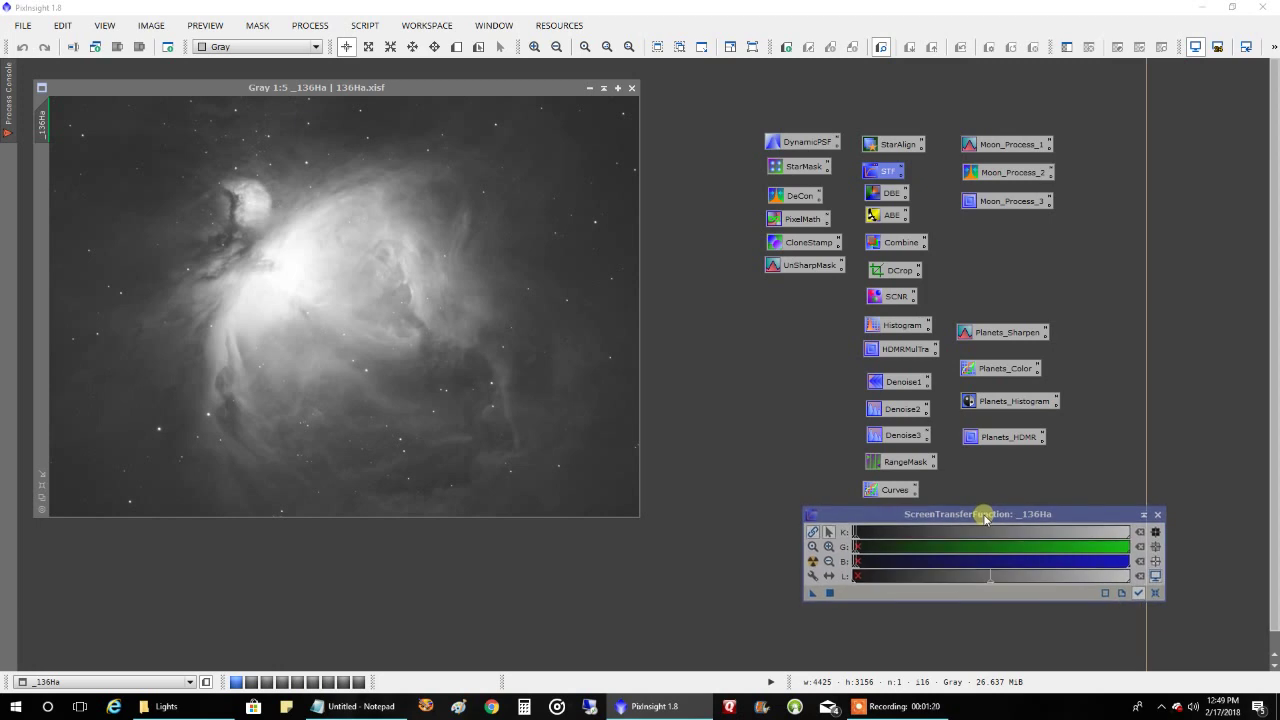
scroll(470, 388, up, 3)
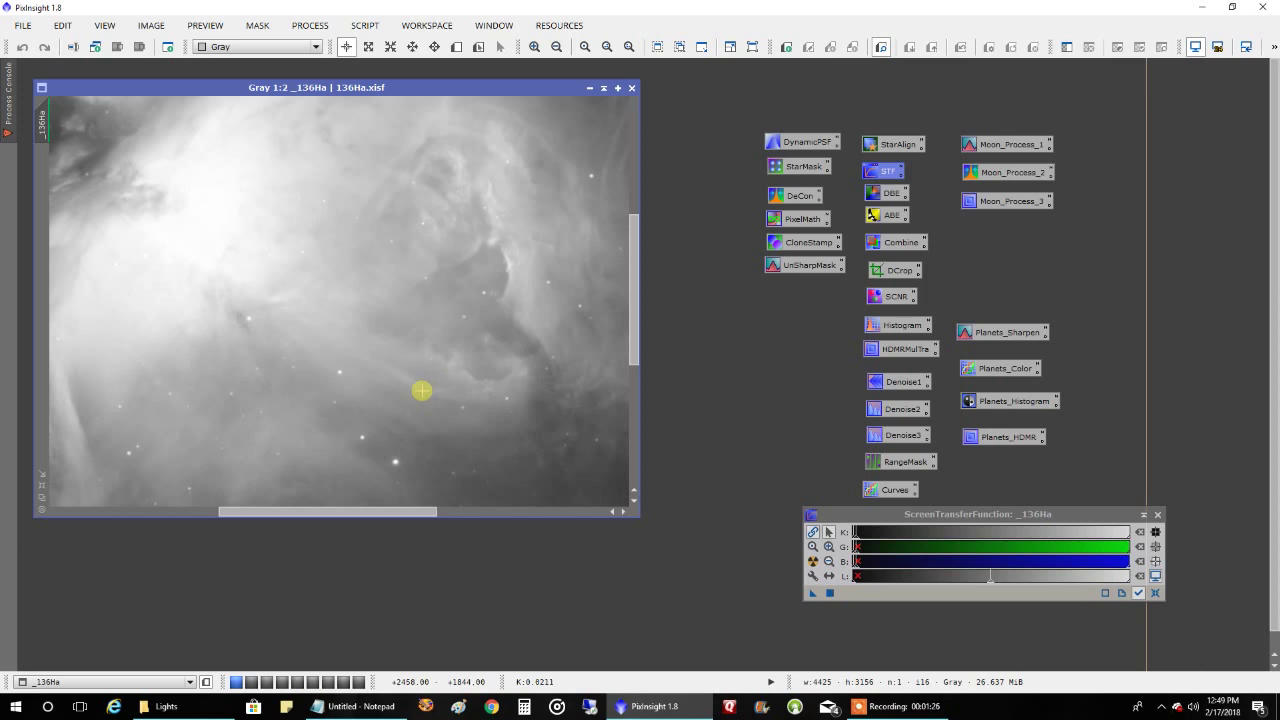
scroll(421, 390, down, 1)
scroll(421, 390, down, 1)
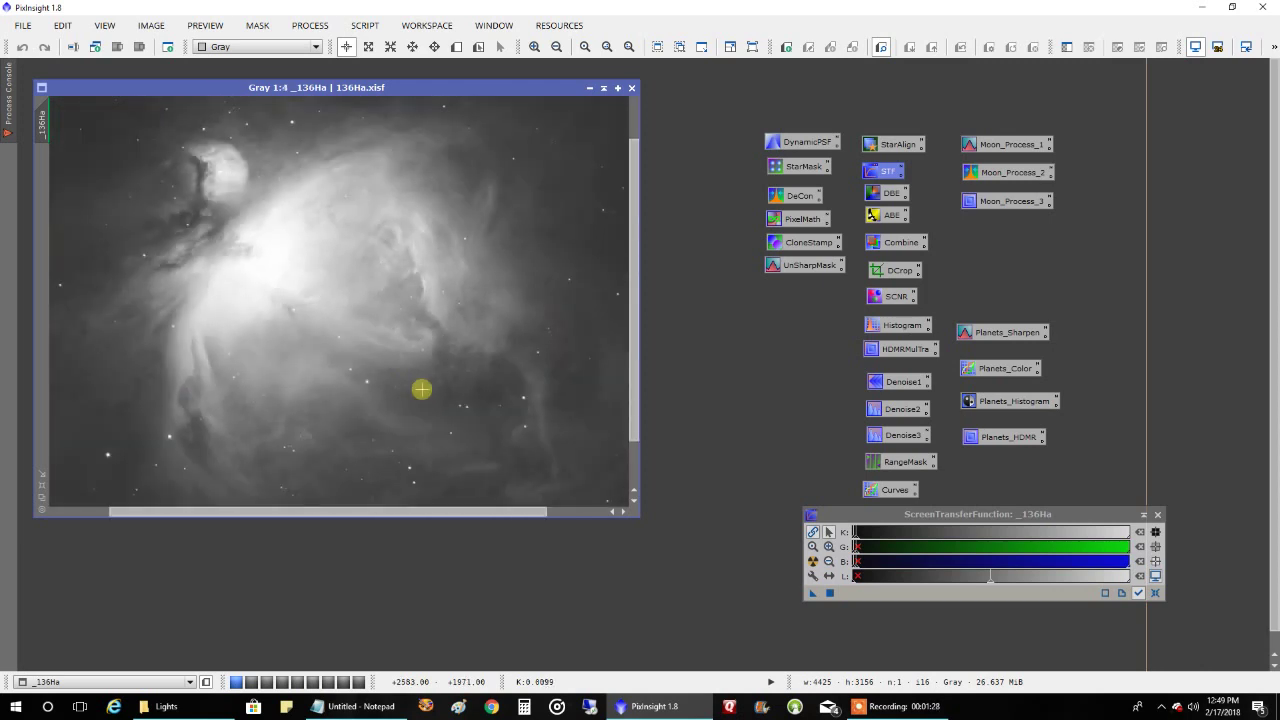
scroll(421, 390, down, 1)
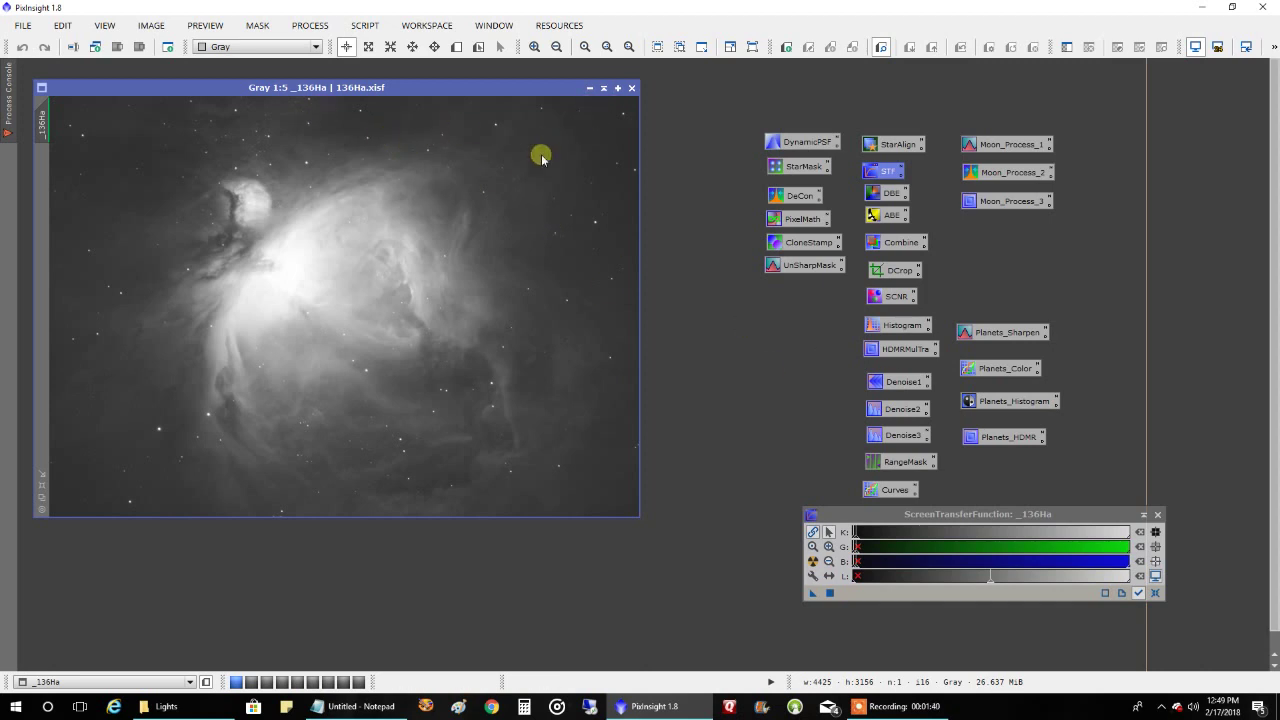
Step: Restore the M42 reference image and arrange it, enlarged, beside the 136Ha window
drag(446, 90, 560, 118)
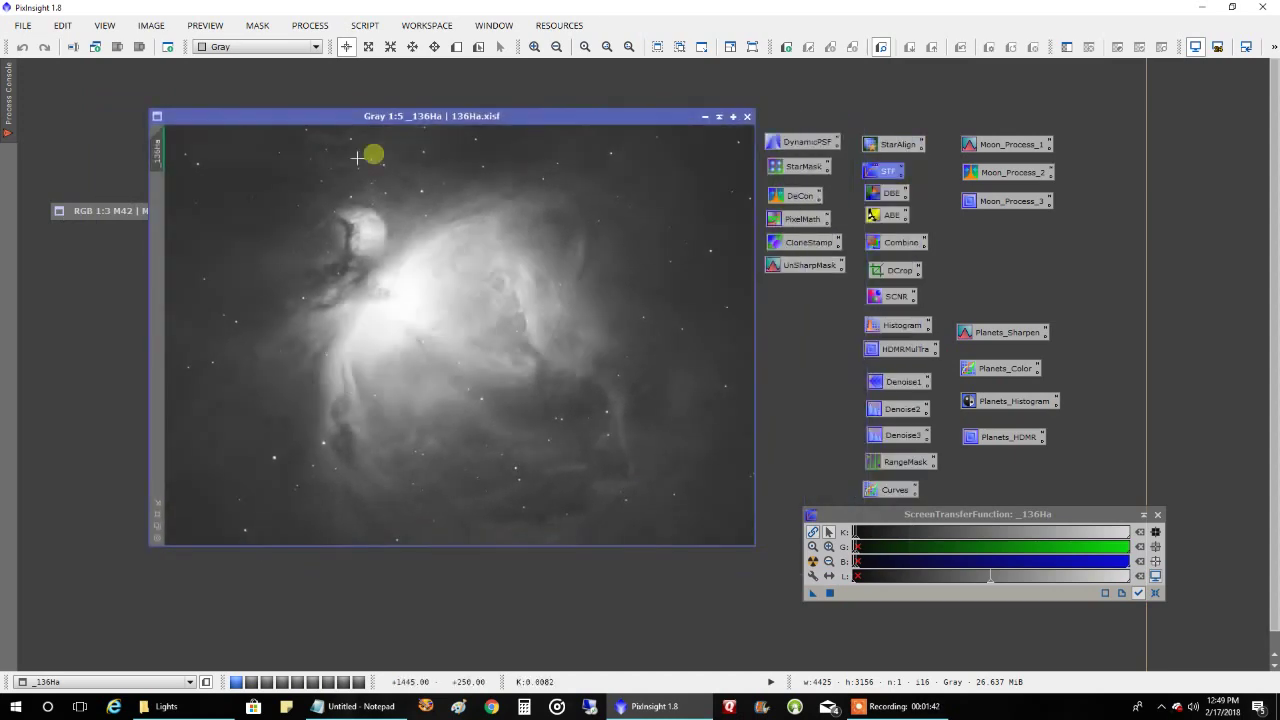
double_click(90, 211)
drag(314, 157, 1020, 136)
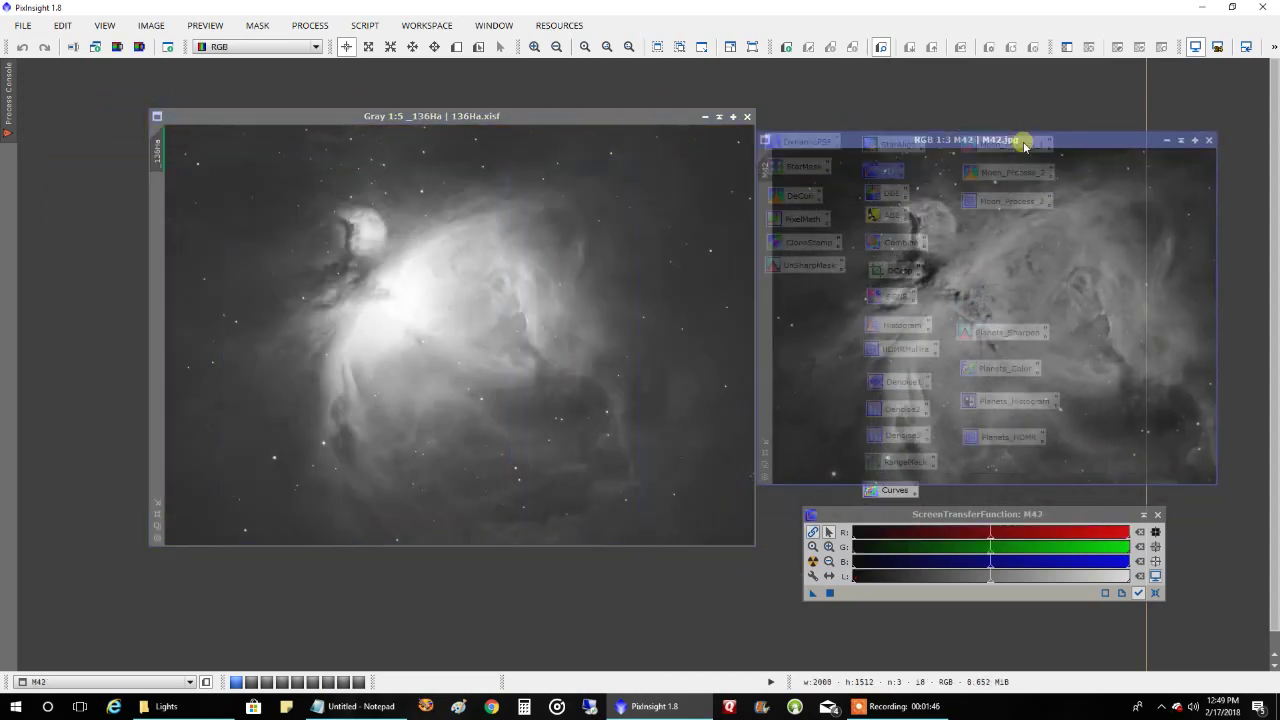
drag(650, 120, 541, 82)
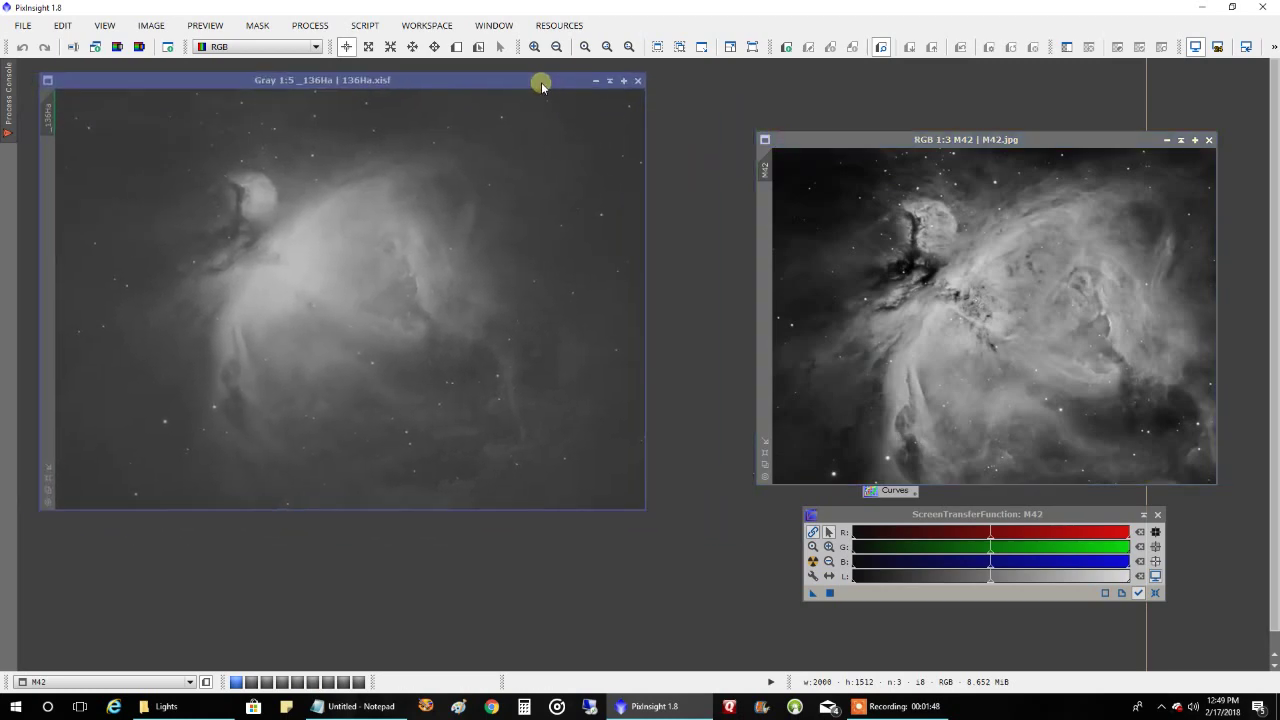
drag(837, 138, 741, 83)
drag(1122, 426, 1240, 560)
Step: Zoom the M42 view to 1:1 and 1:2 for comparison, then close the screen stretch tool
key(ctrl+1)
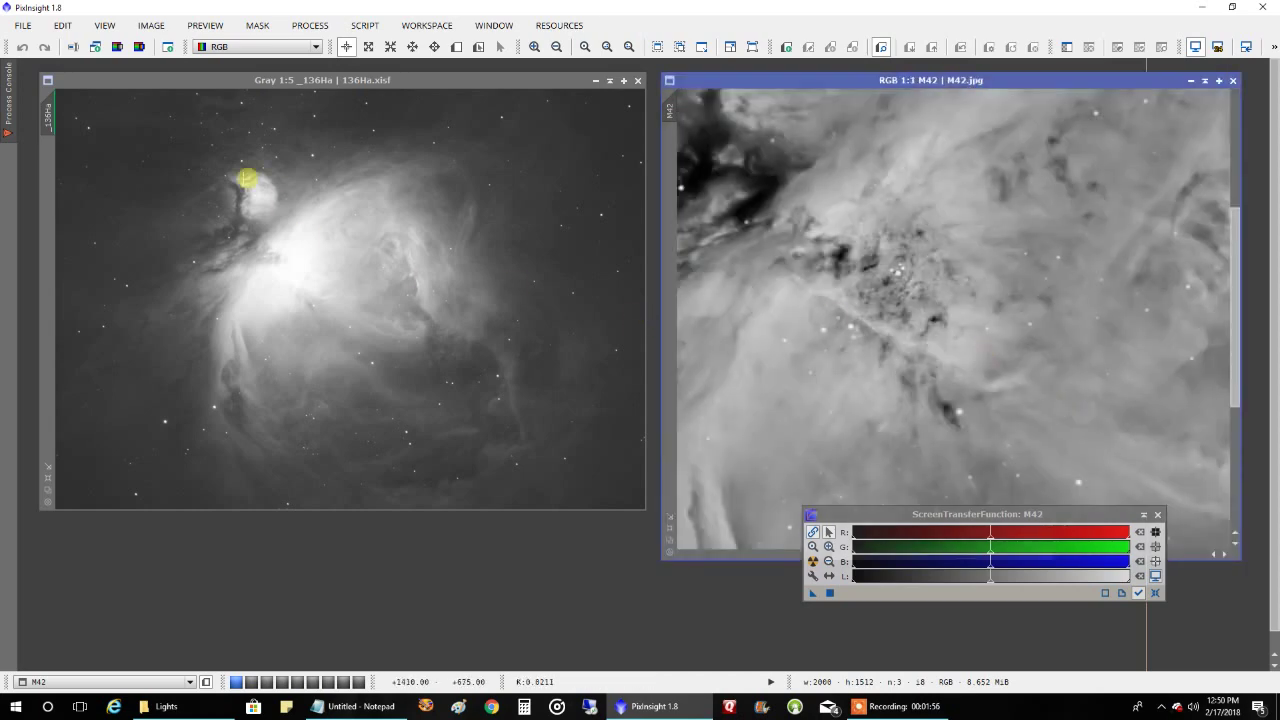
key(ctrl+minus)
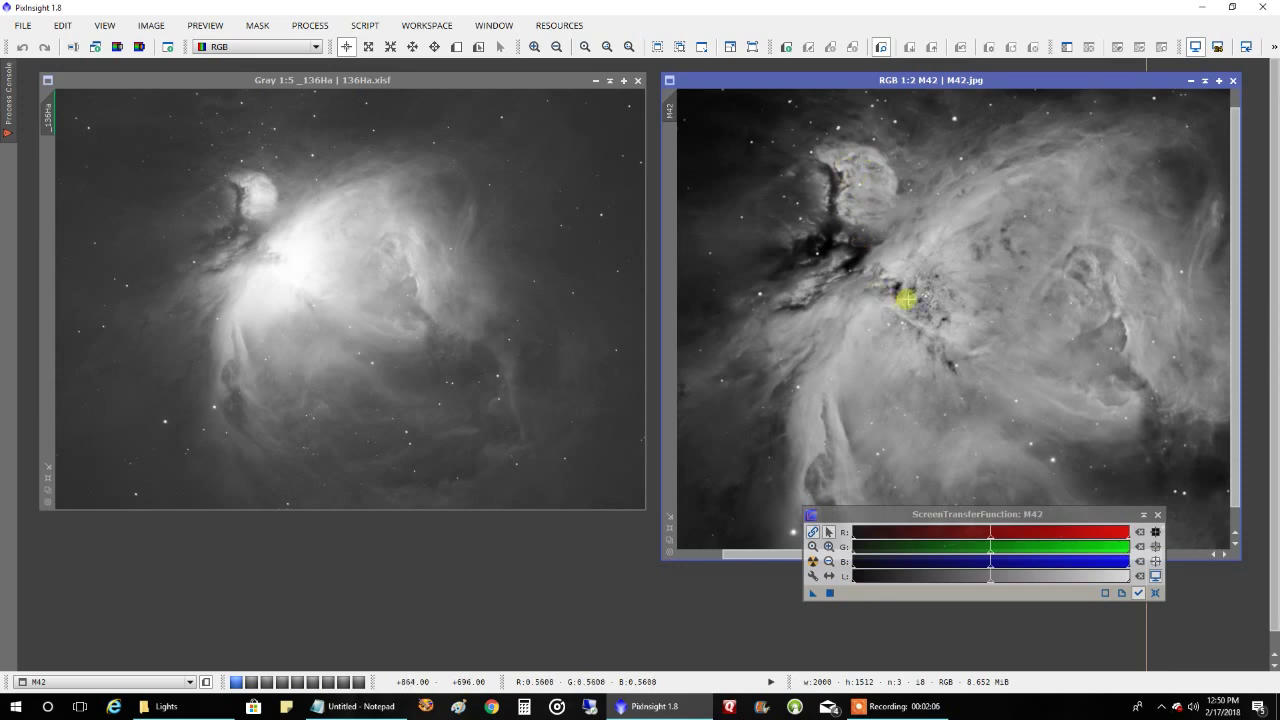
scroll(910, 300, up, 1)
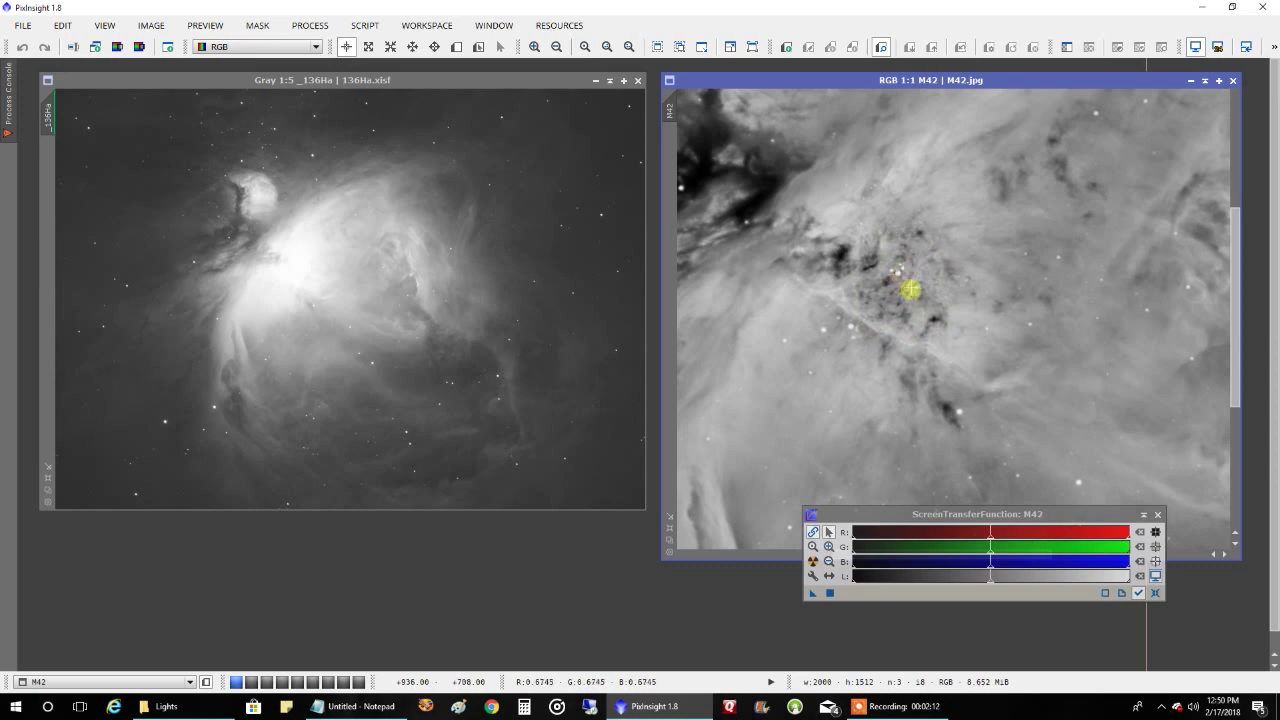
scroll(909, 287, down, 1)
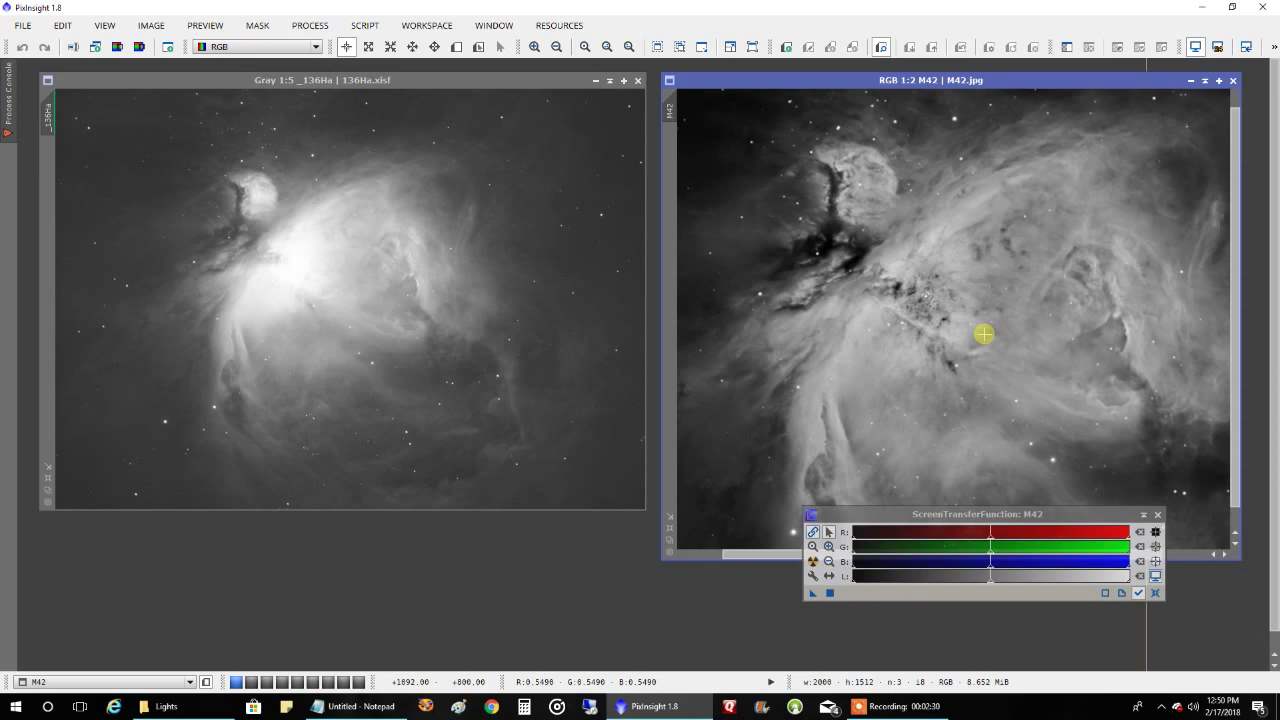
click(1158, 515)
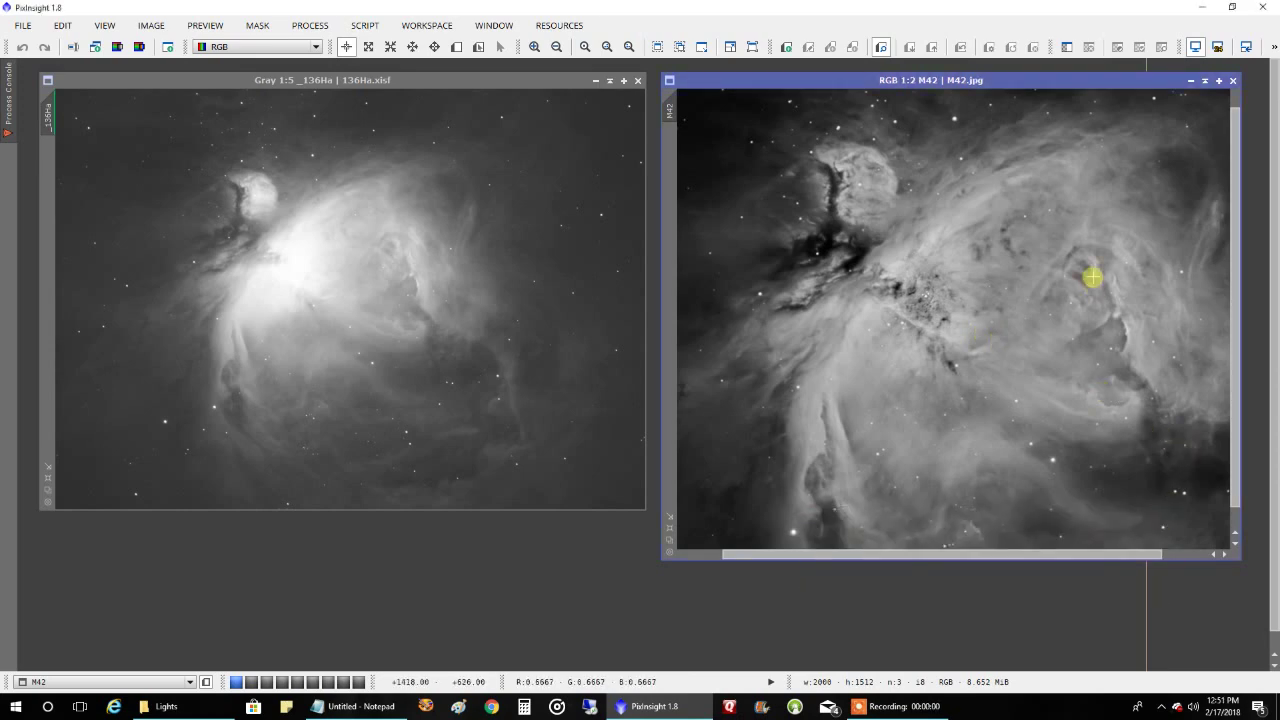
Step: Minimize the M42 image, activate the 136Ha view and reopen ScreenTransferFunction
click(1205, 80)
drag(129, 211, 140, 546)
click(298, 200)
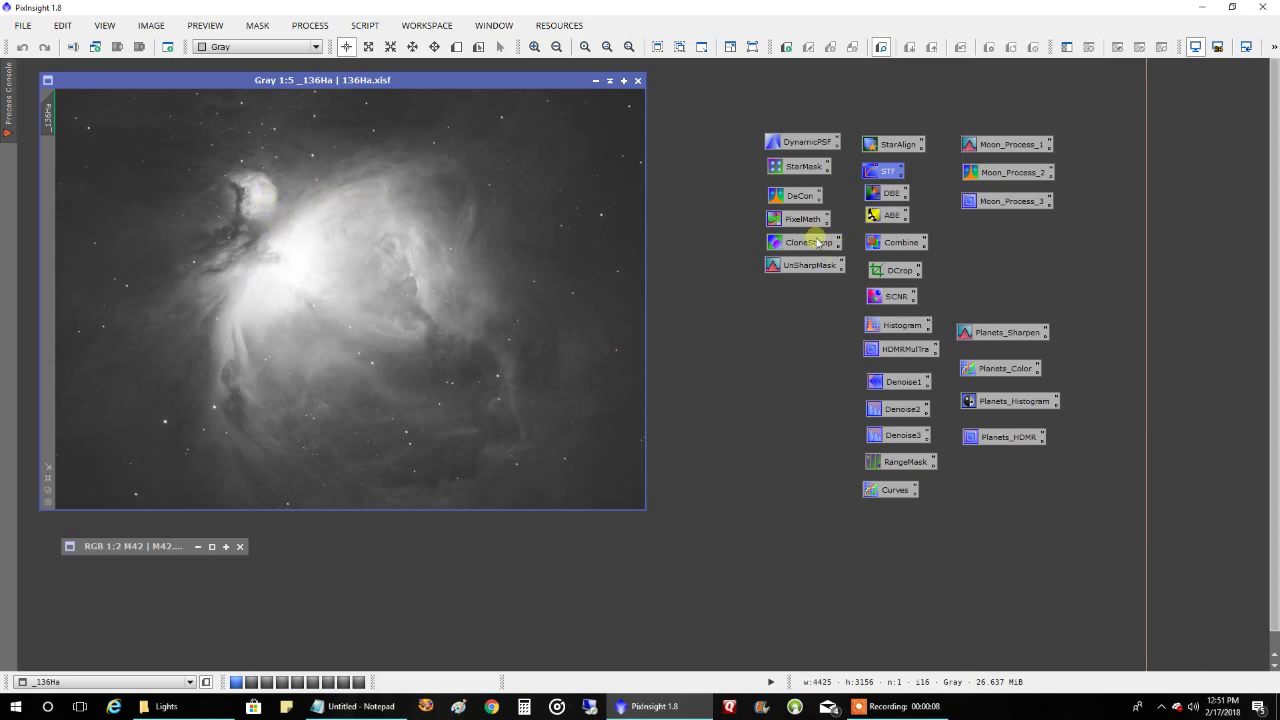
double_click(874, 168)
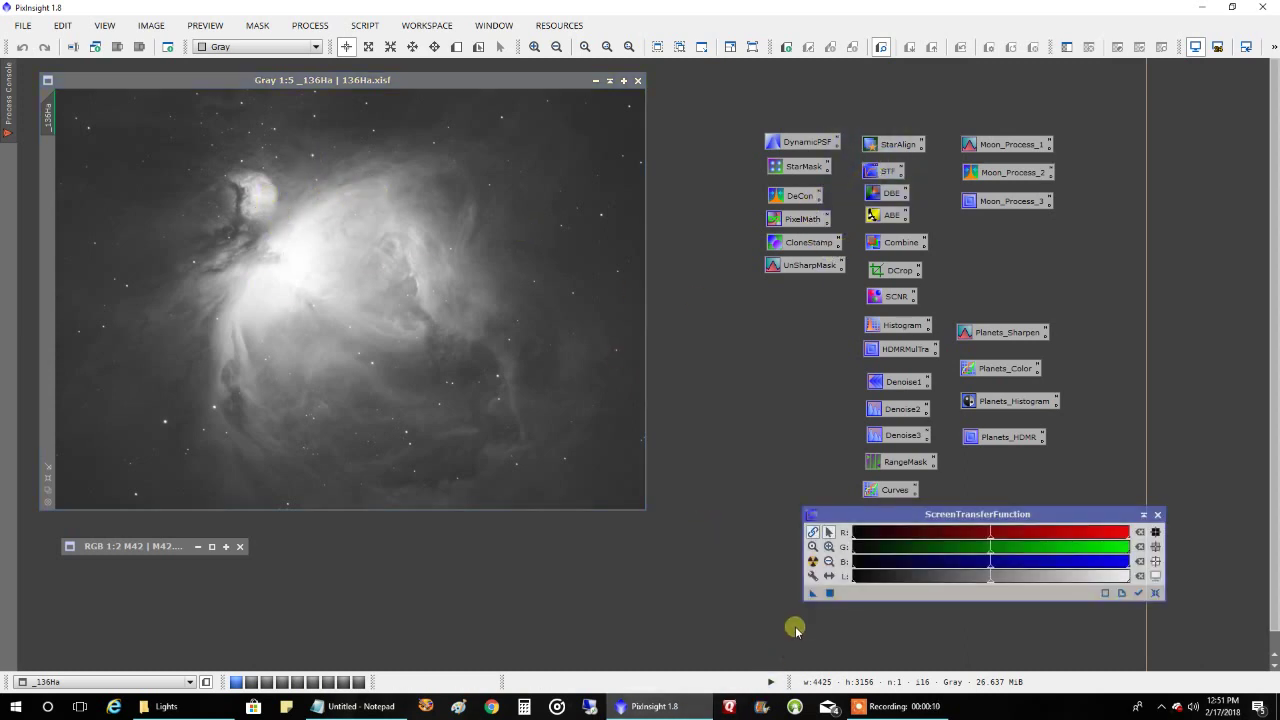
drag(869, 519, 278, 527)
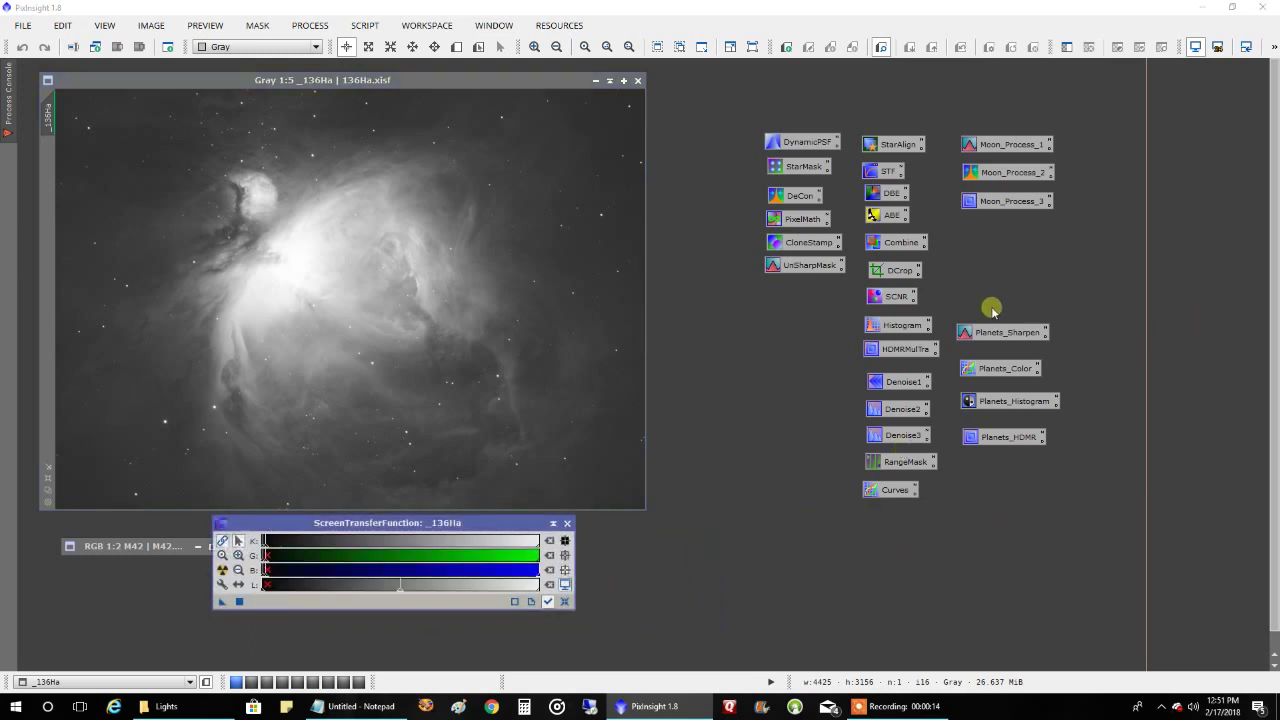
Step: Apply the screen stretch permanently through HistogramTransformation, then undo it back to linear data
double_click(900, 326)
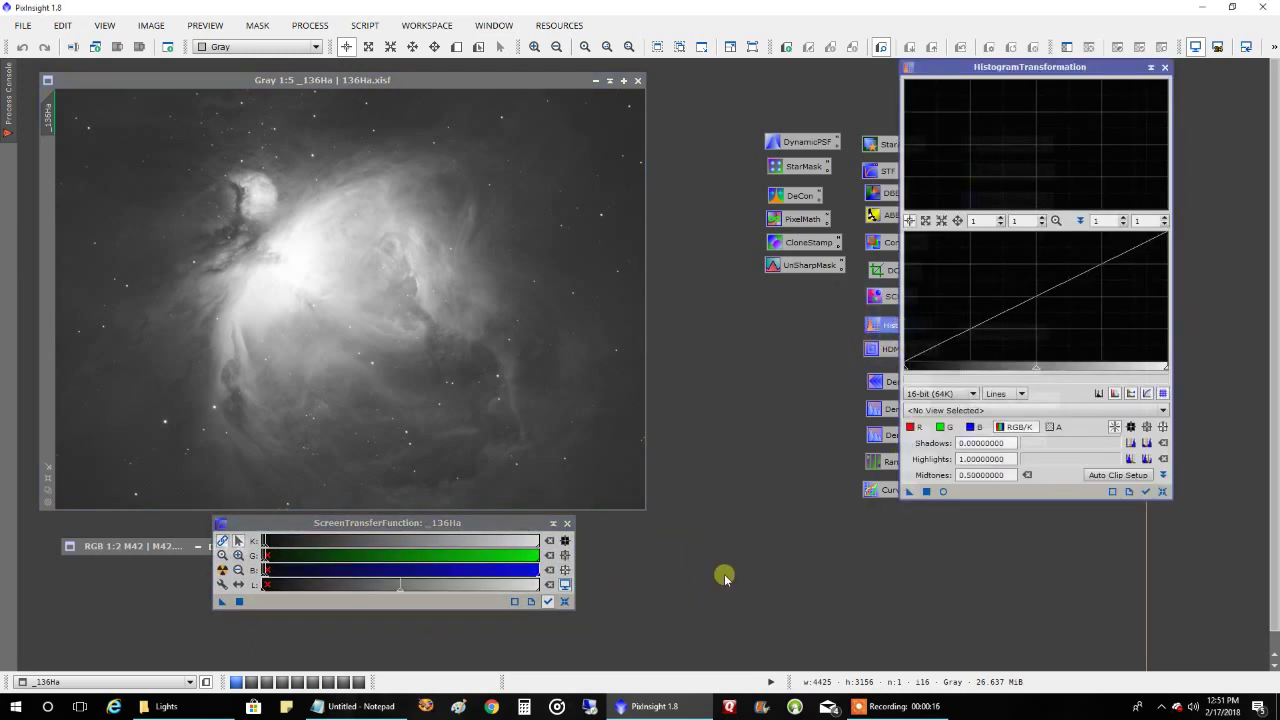
drag(1042, 79, 880, 91)
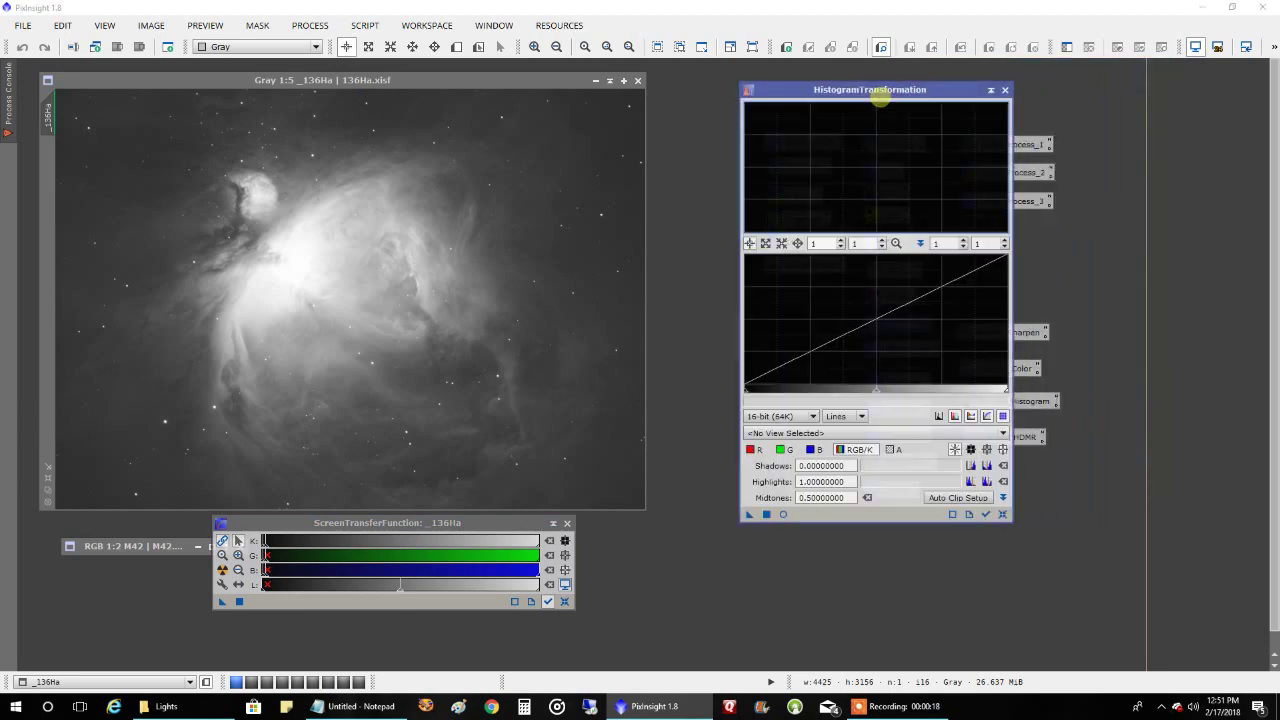
click(225, 605)
drag(644, 548, 827, 517)
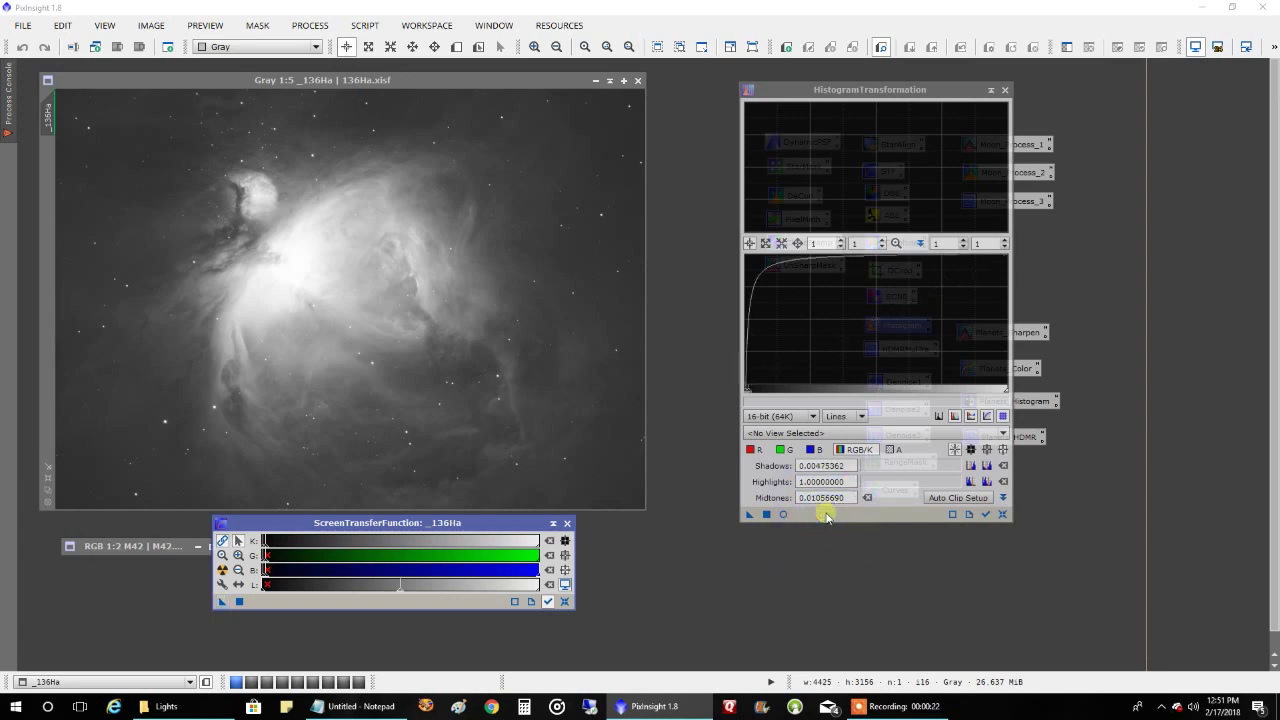
click(766, 514)
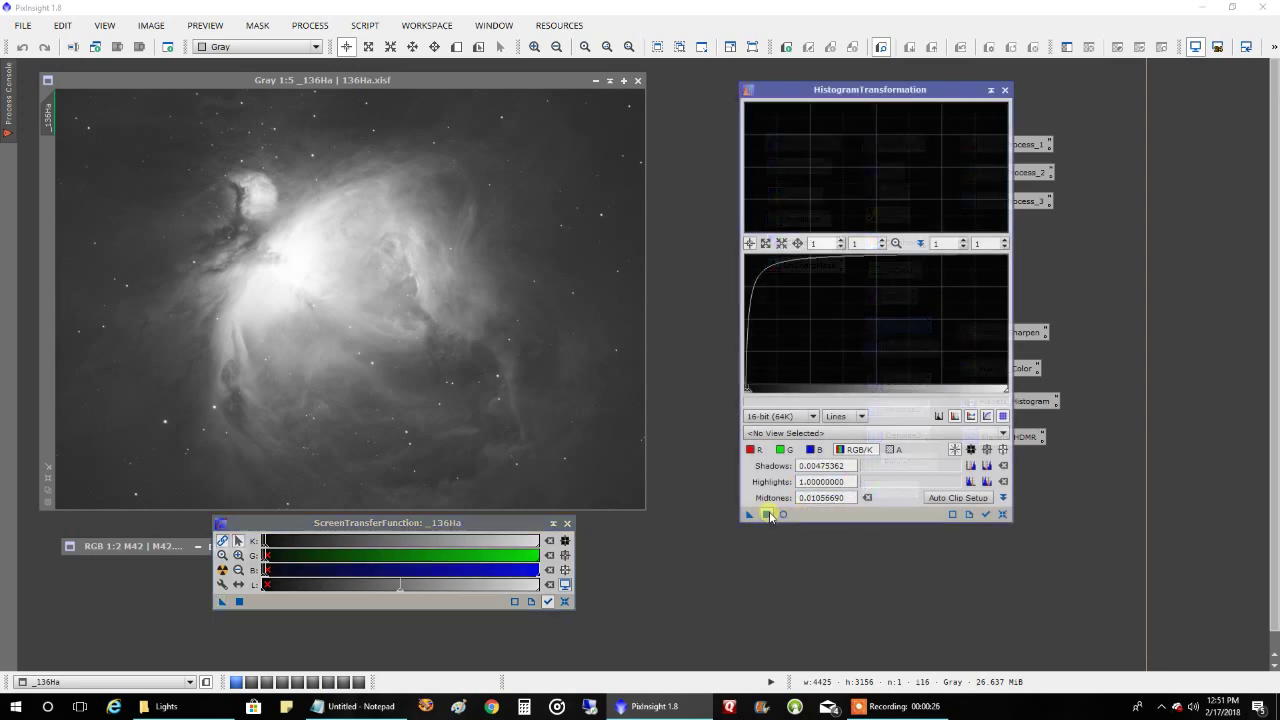
click(566, 600)
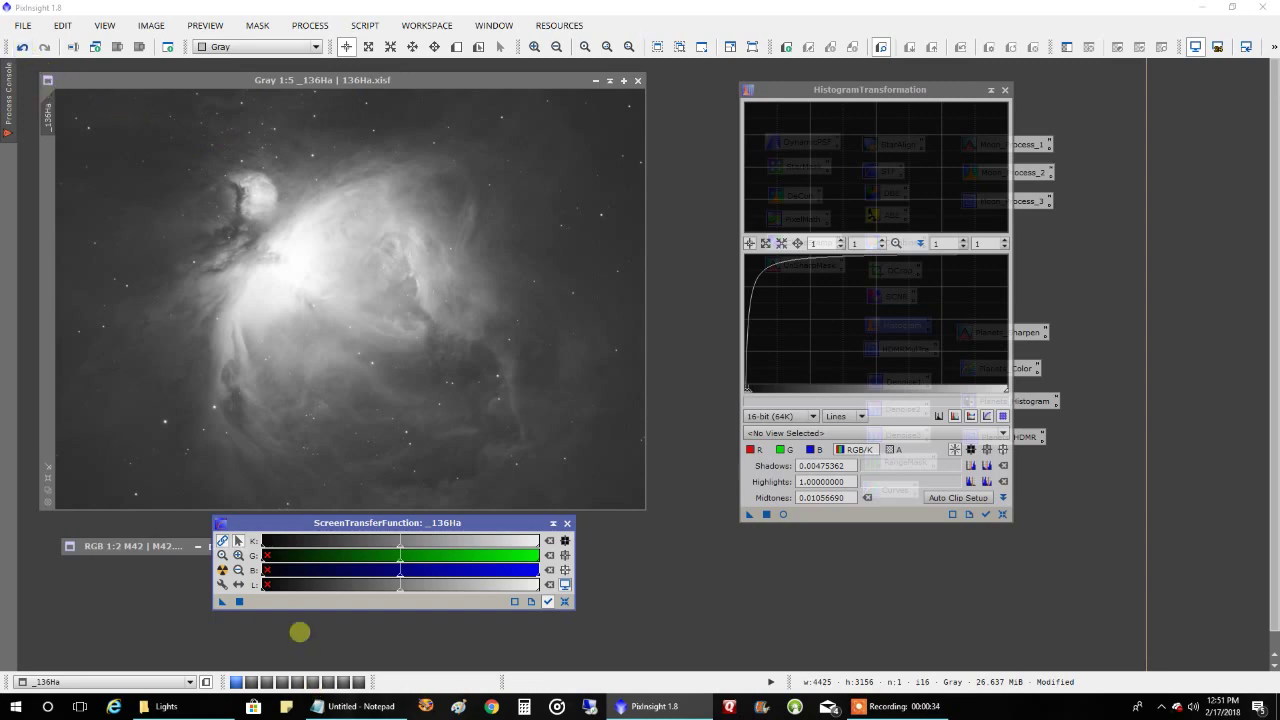
click(22, 47)
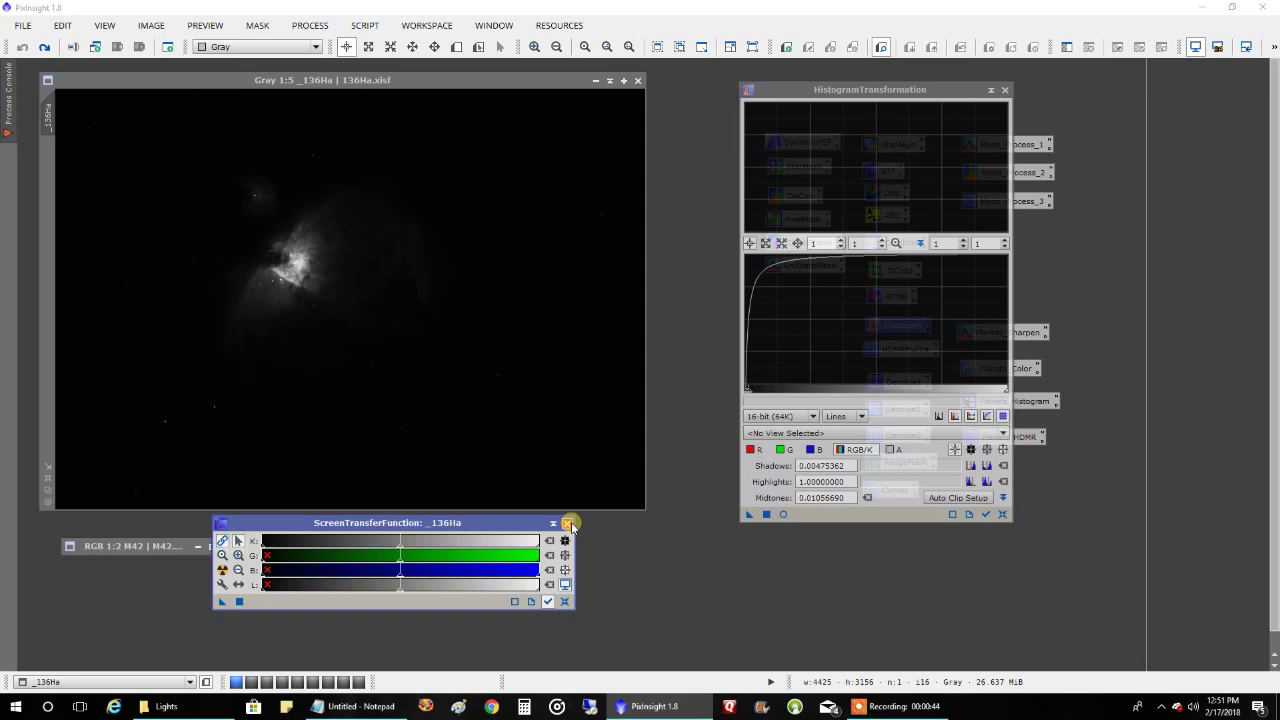
Step: Close ScreenTransferFunction, reset HistogramTransformation and select M42 as its target view
click(567, 524)
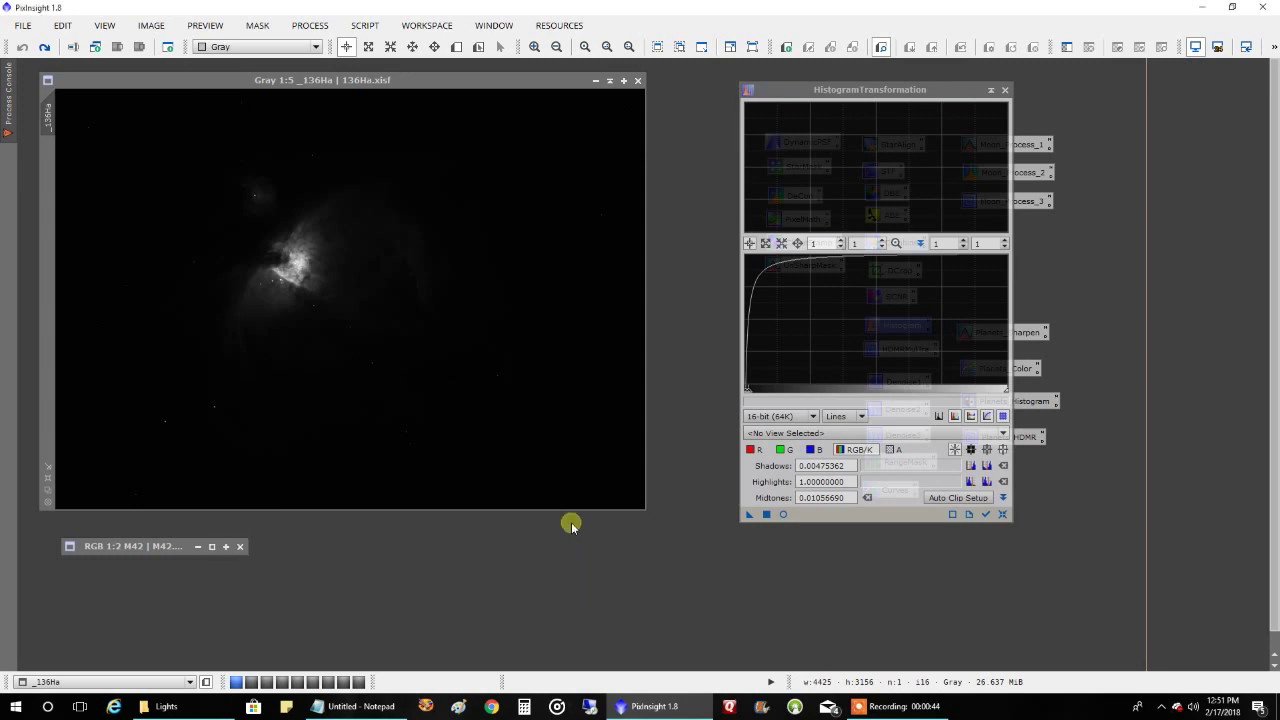
click(1002, 514)
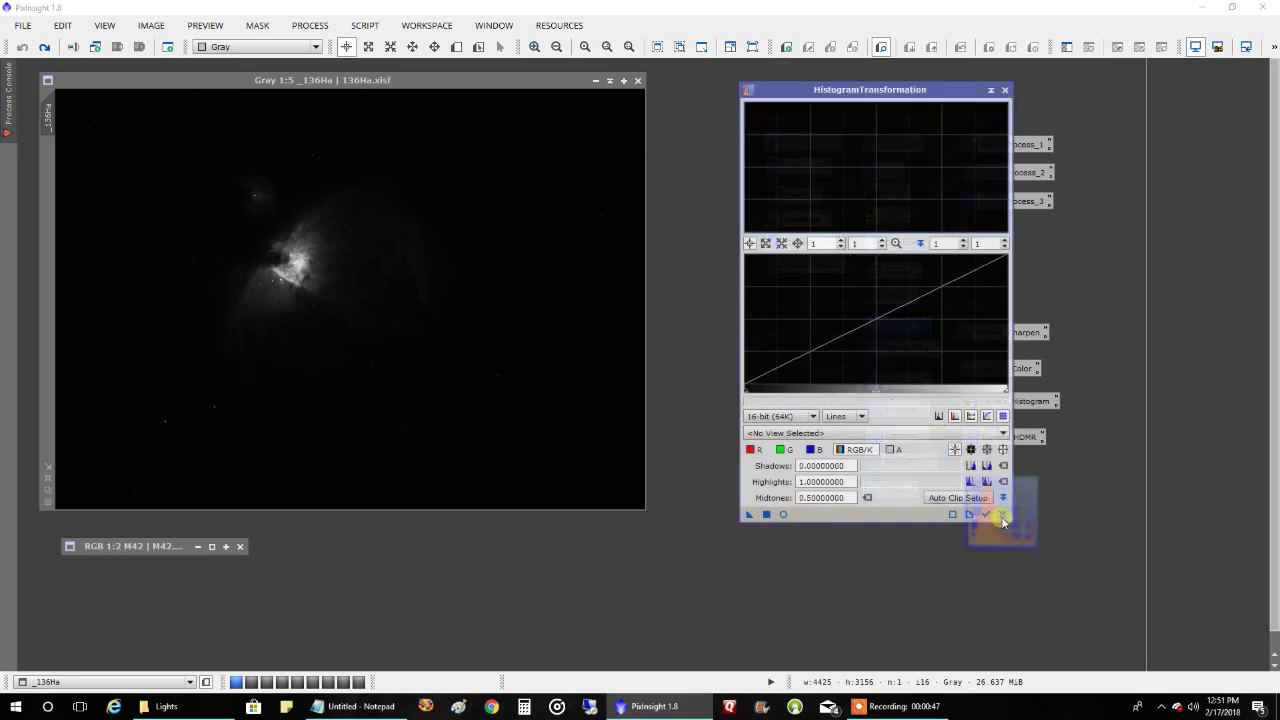
click(846, 433)
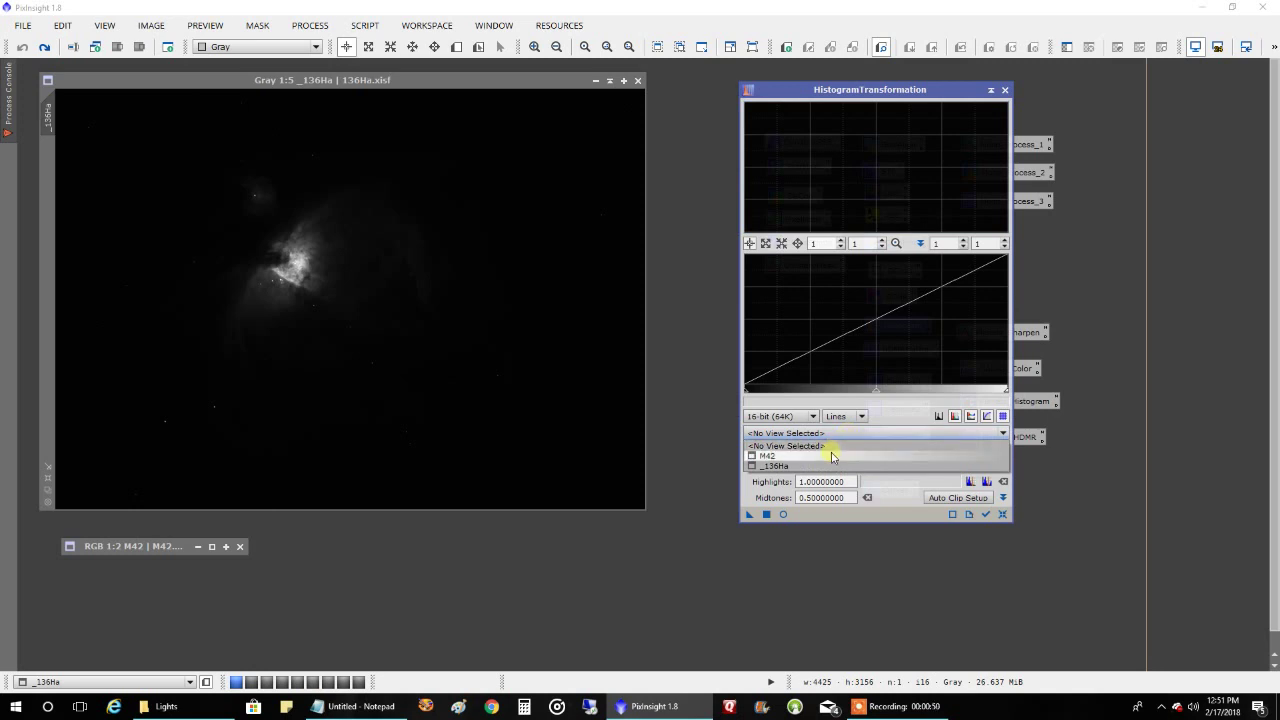
click(832, 456)
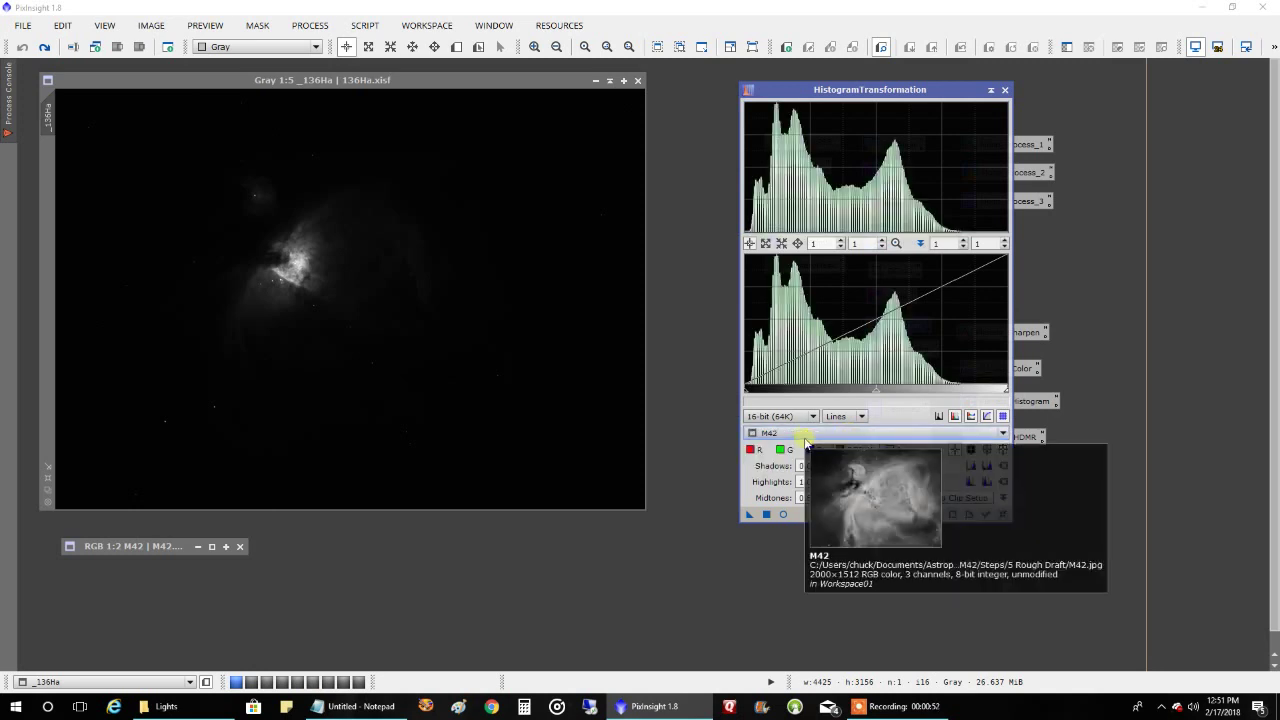
click(810, 433)
Step: Target _136Ha with a real-time preview and apply a first midtones histogram stretch
click(800, 465)
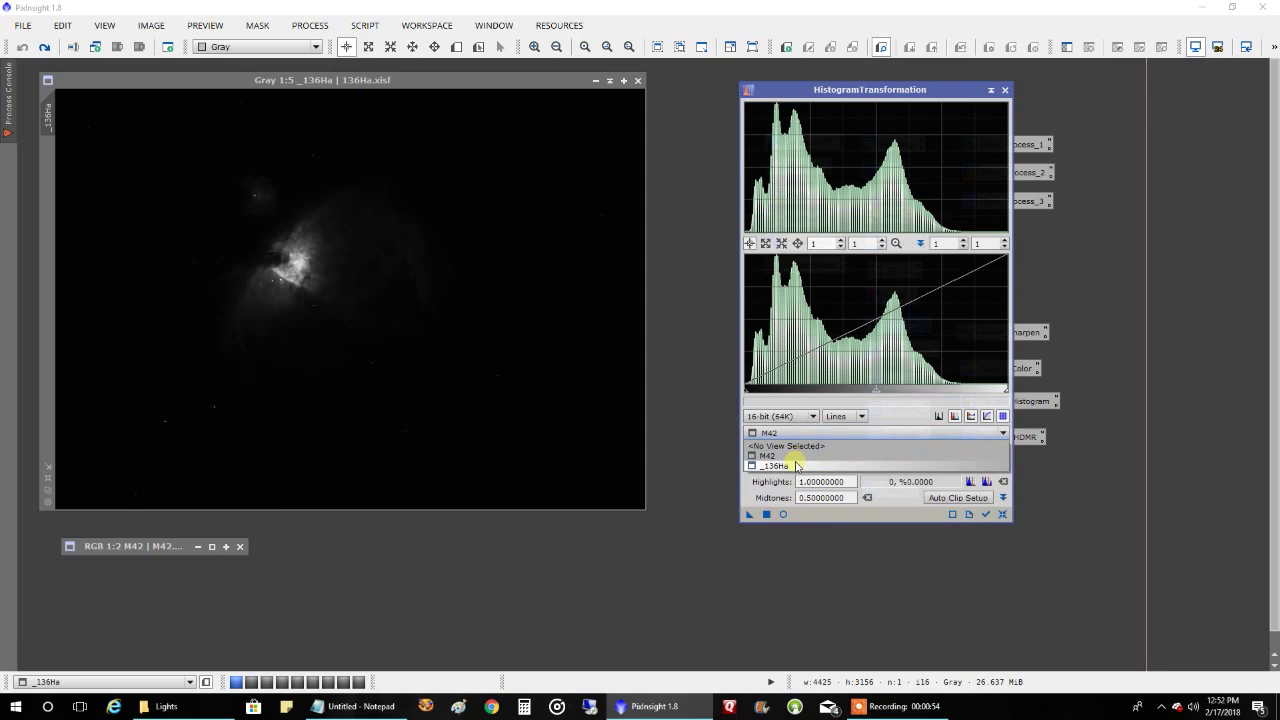
click(785, 515)
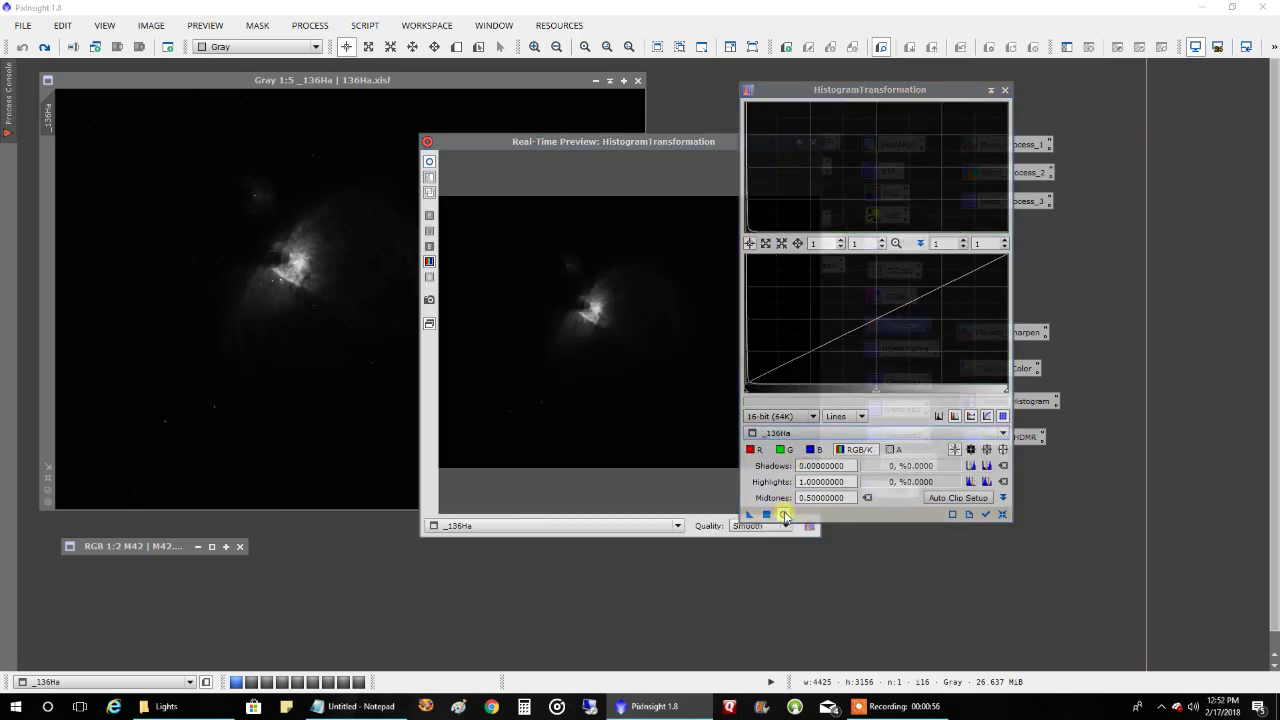
drag(900, 91, 964, 79)
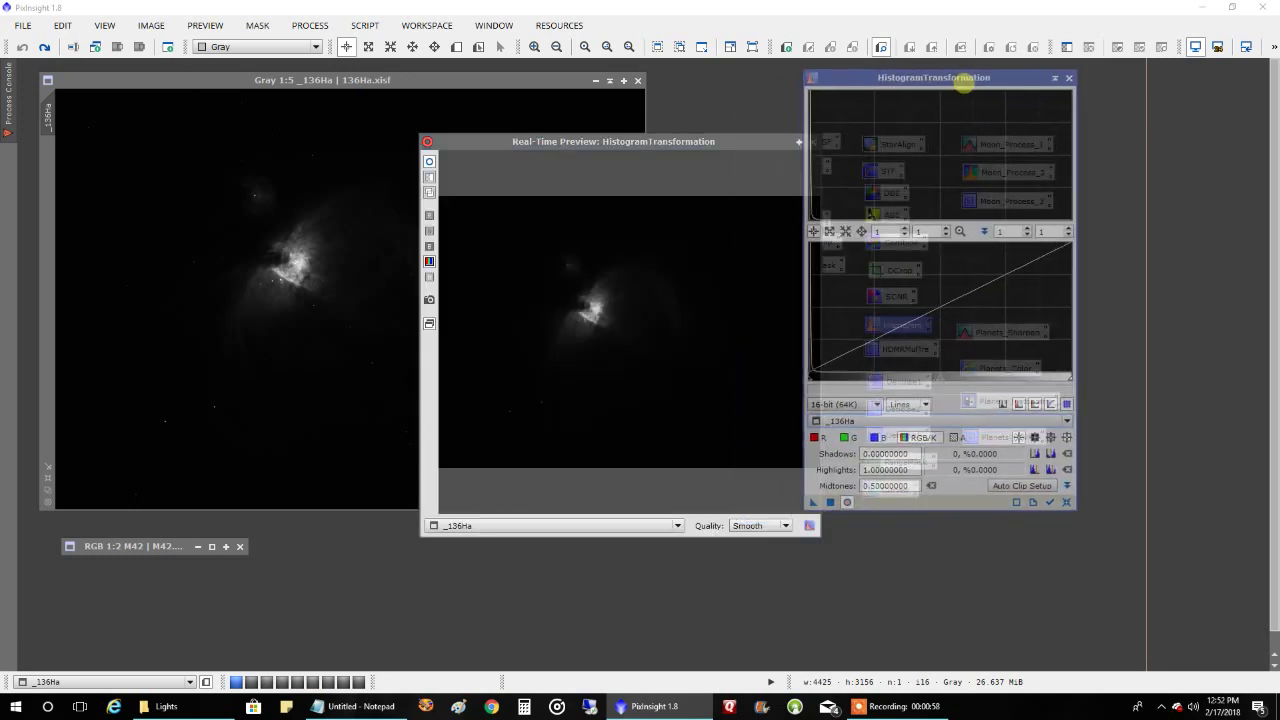
drag(748, 138, 614, 208)
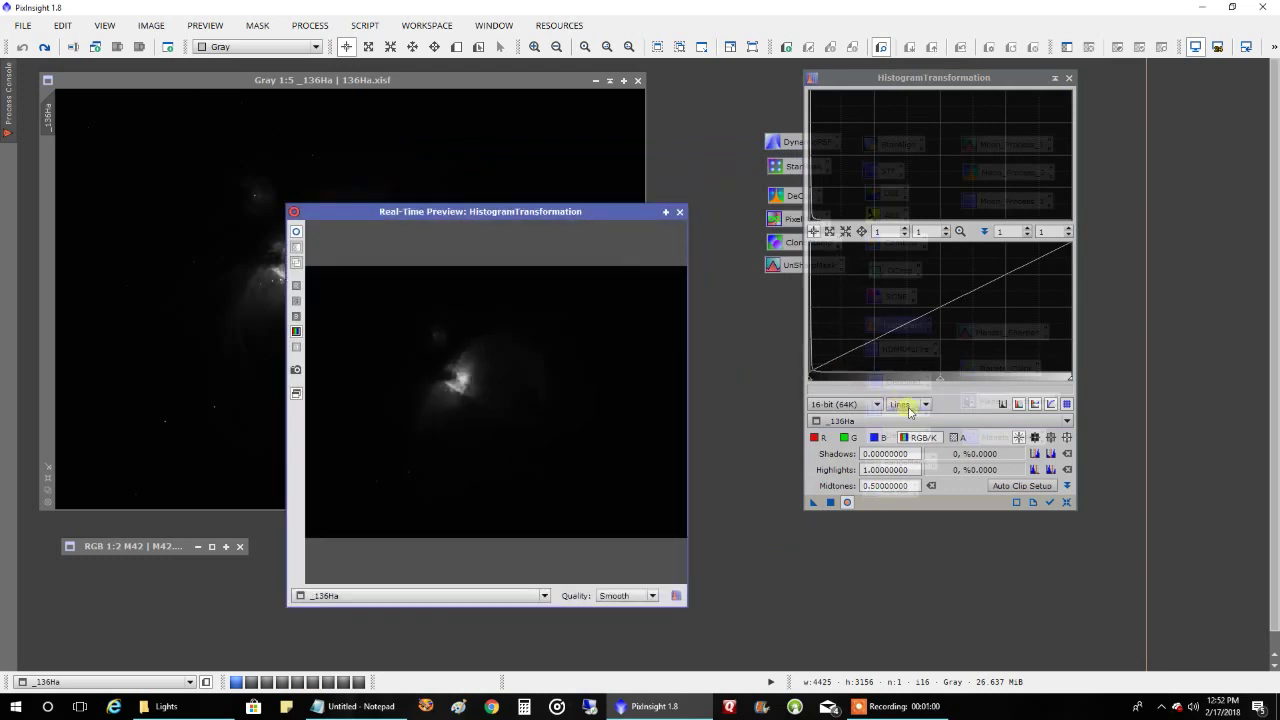
drag(946, 383, 826, 385)
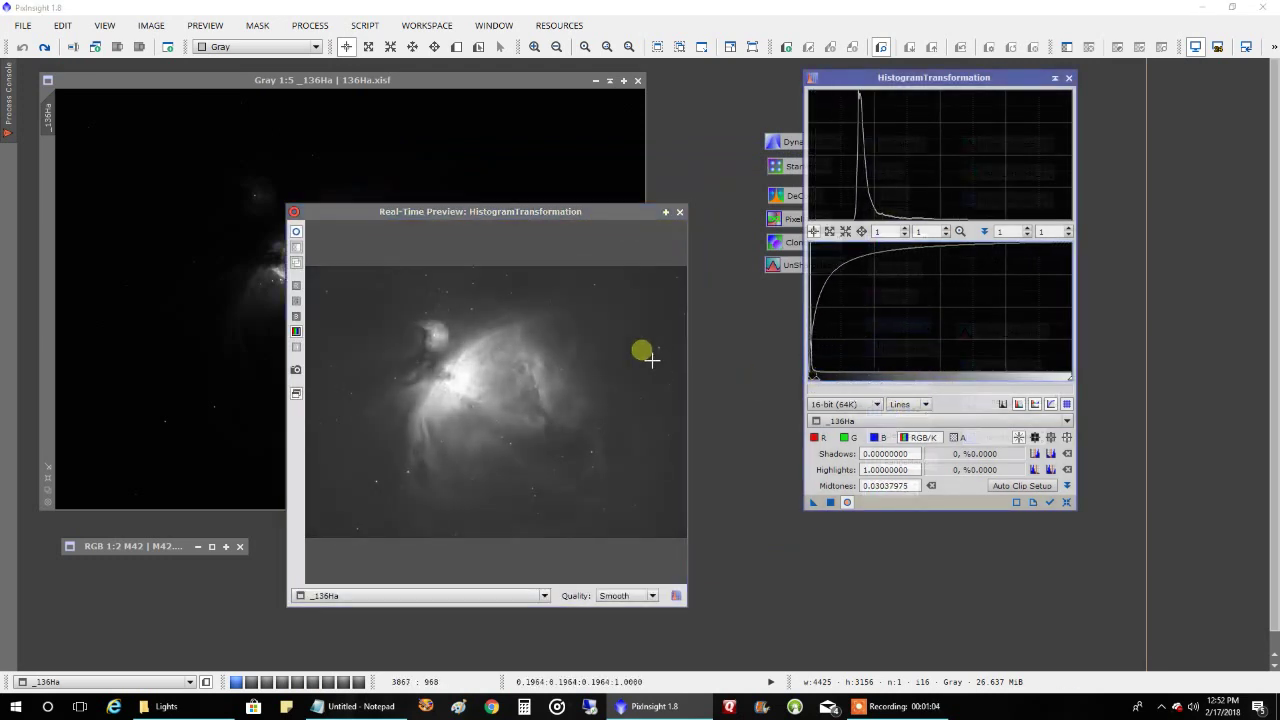
click(830, 502)
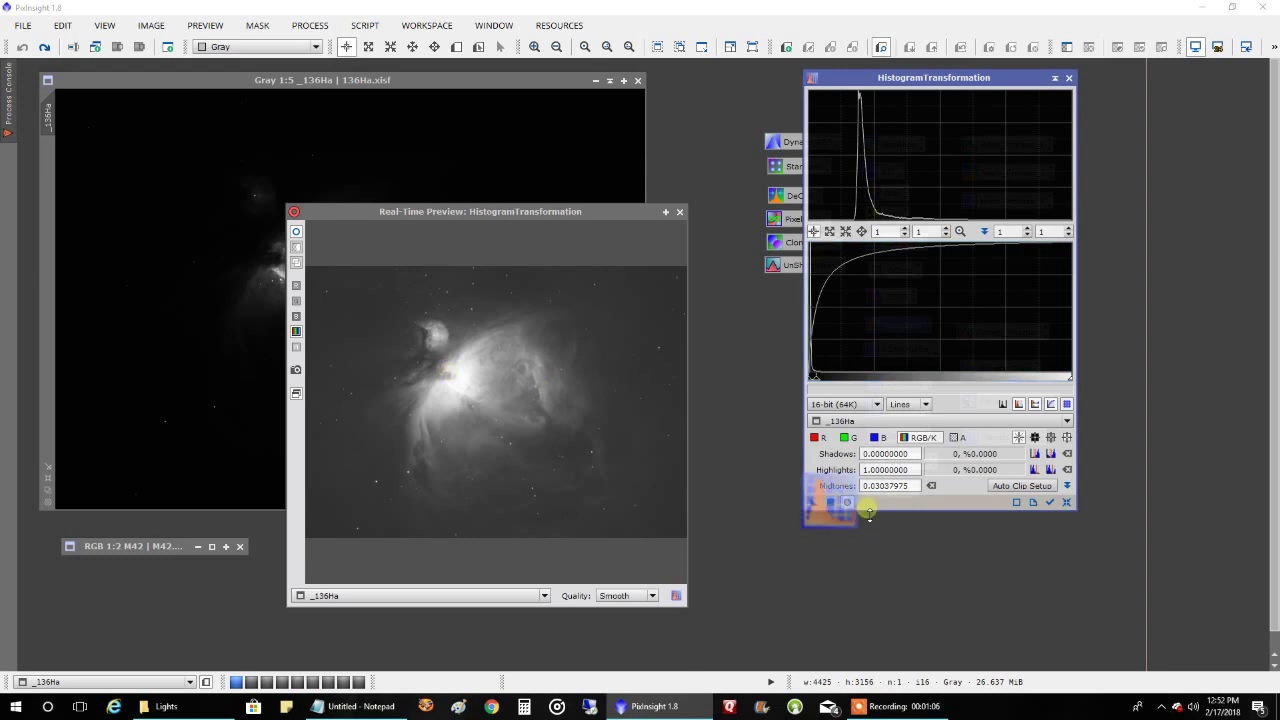
Step: Apply further stretches ending at shadows 0.01012658 and midtones 0.43478261, then close the preview
click(1066, 502)
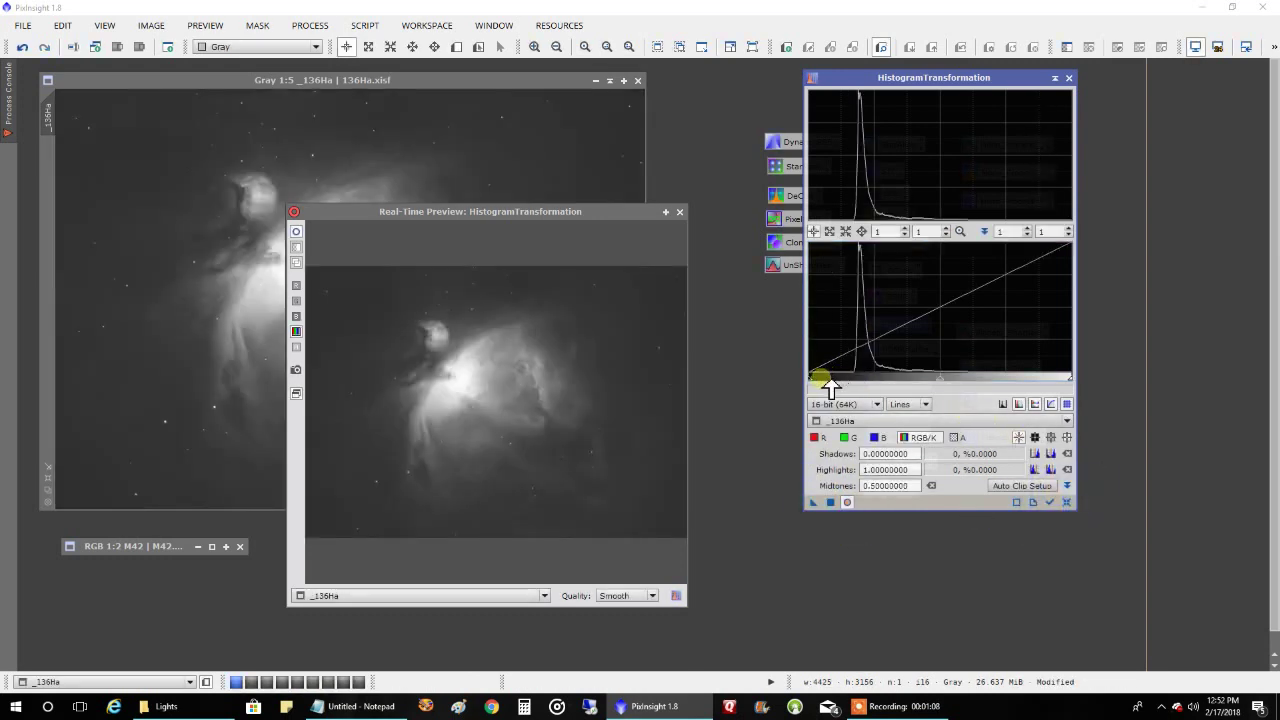
drag(826, 382, 852, 382)
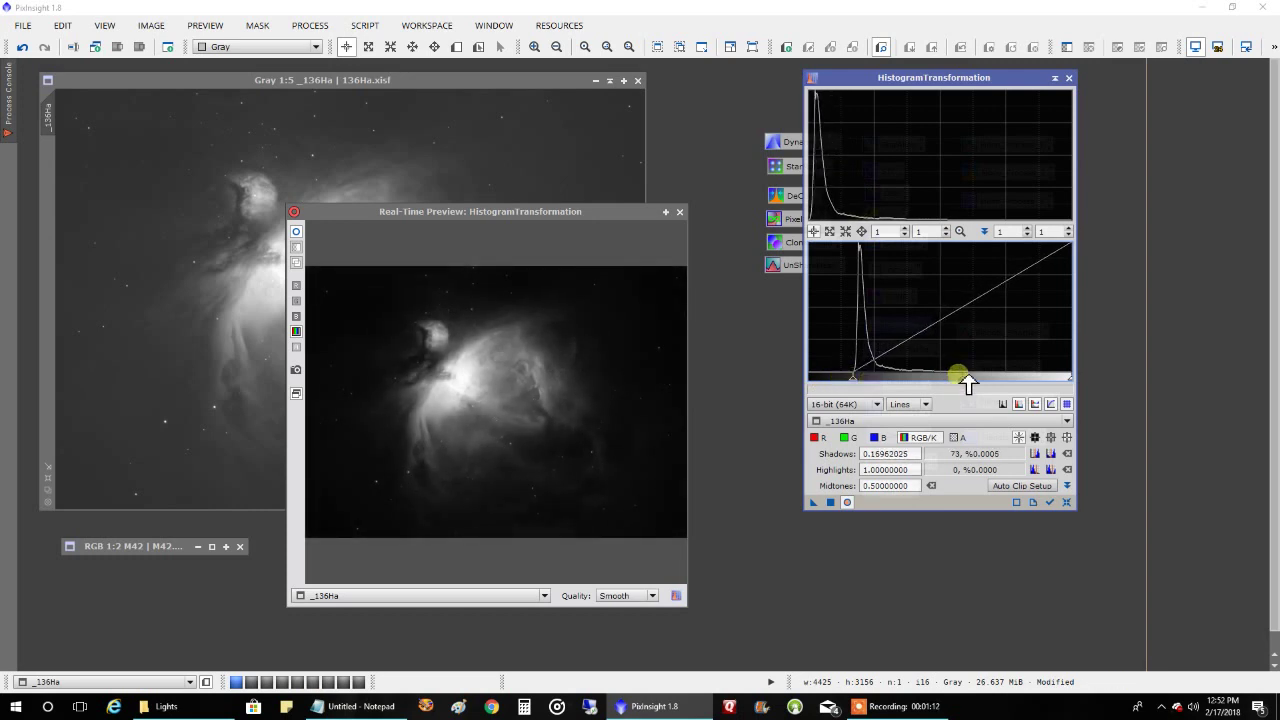
drag(966, 382, 912, 382)
click(830, 503)
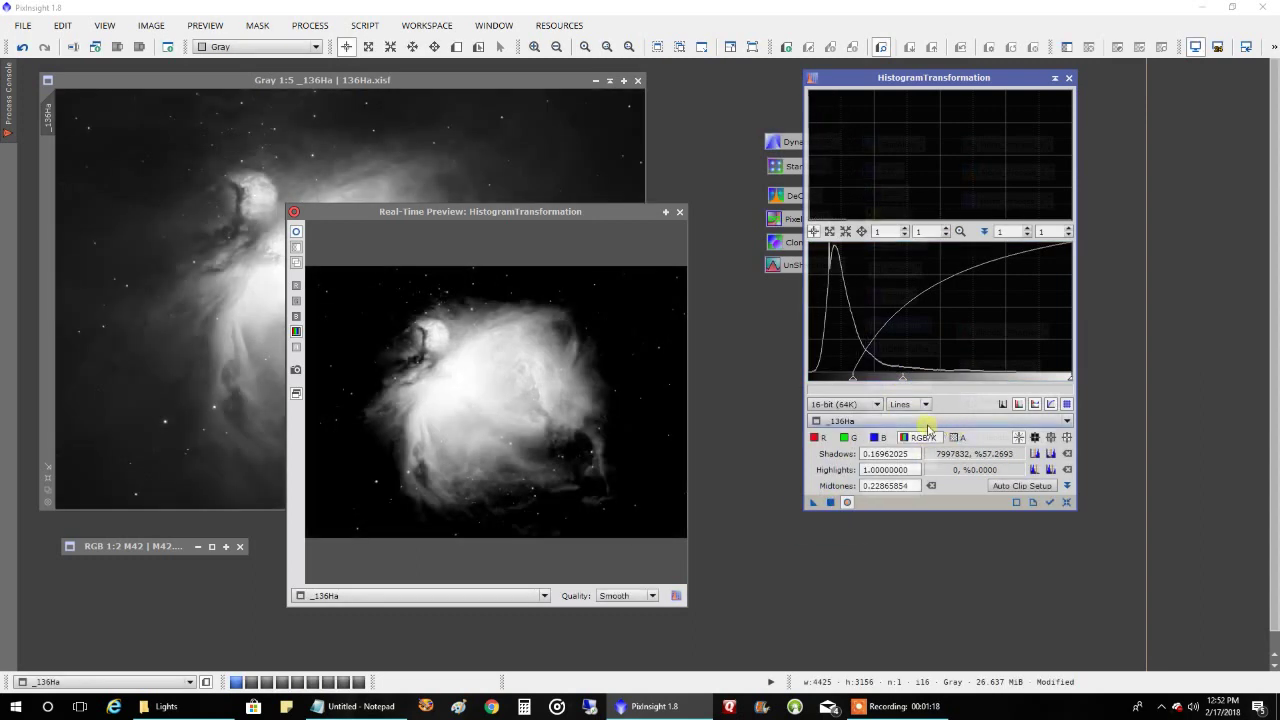
click(1068, 503)
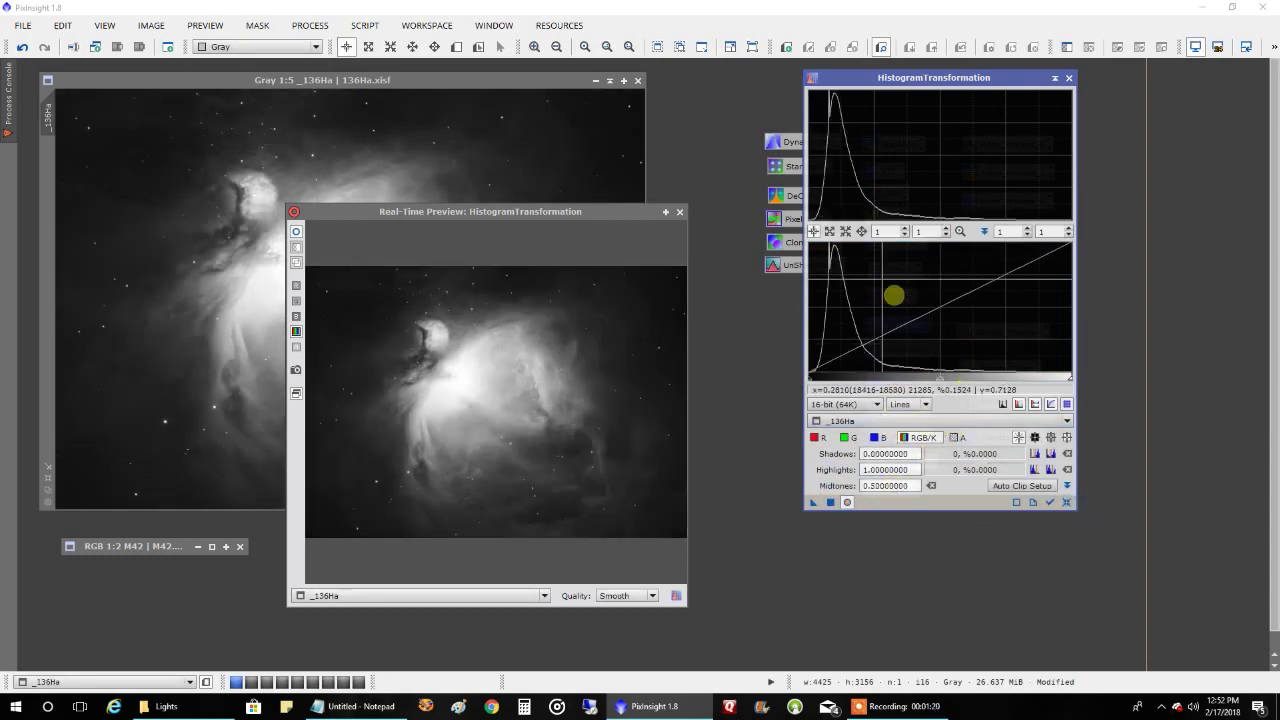
drag(811, 385, 818, 388)
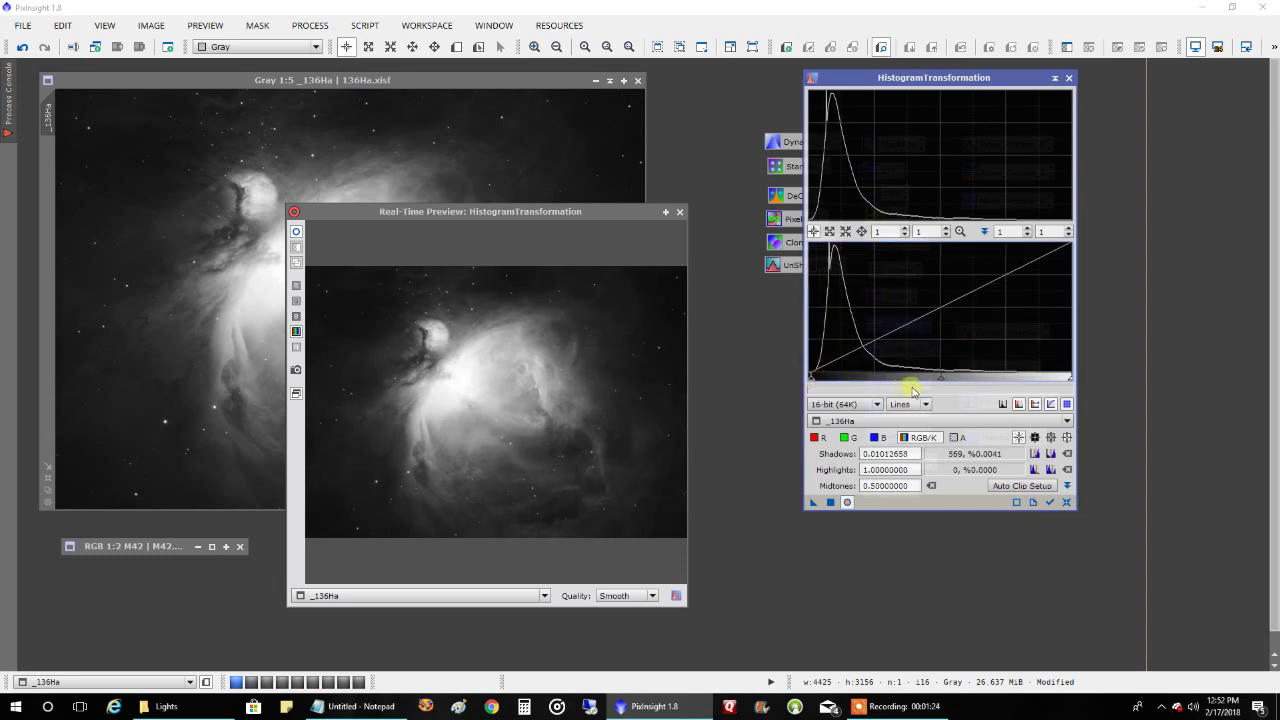
mouse_move(948, 384)
mouse_down()
mouse_move(920, 384)
mouse_move(934, 384)
mouse_up()
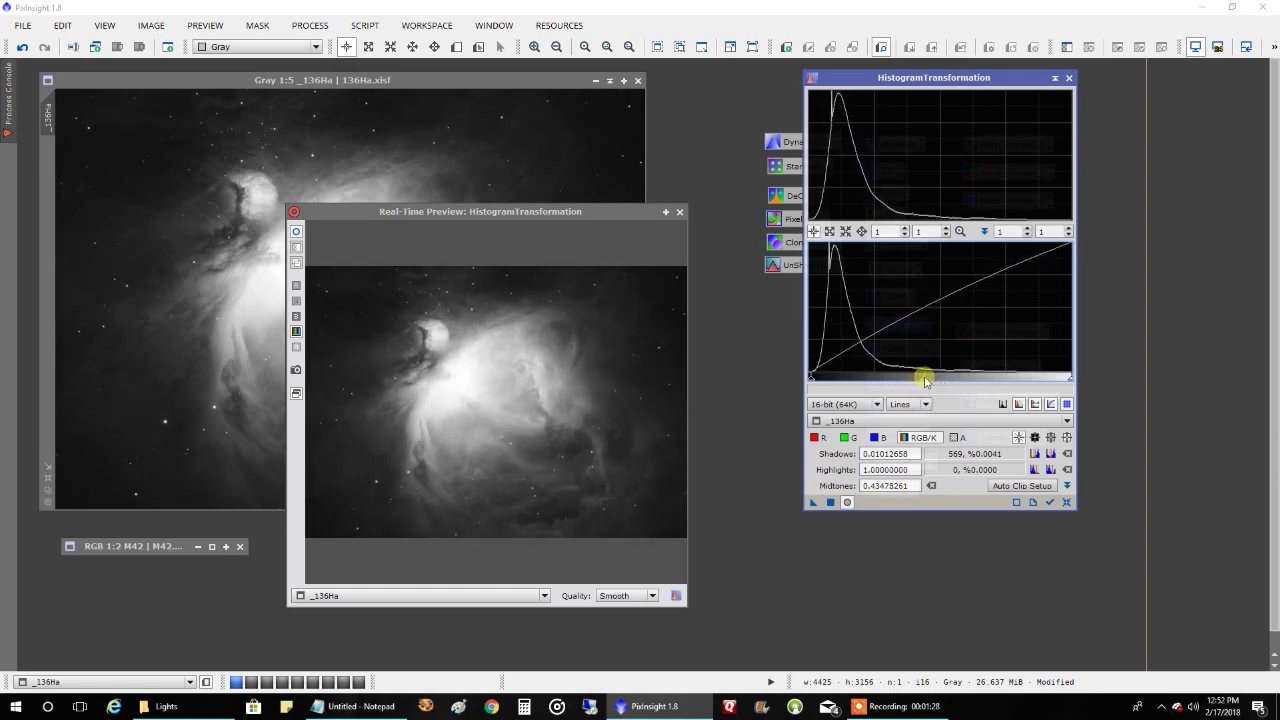
click(829, 503)
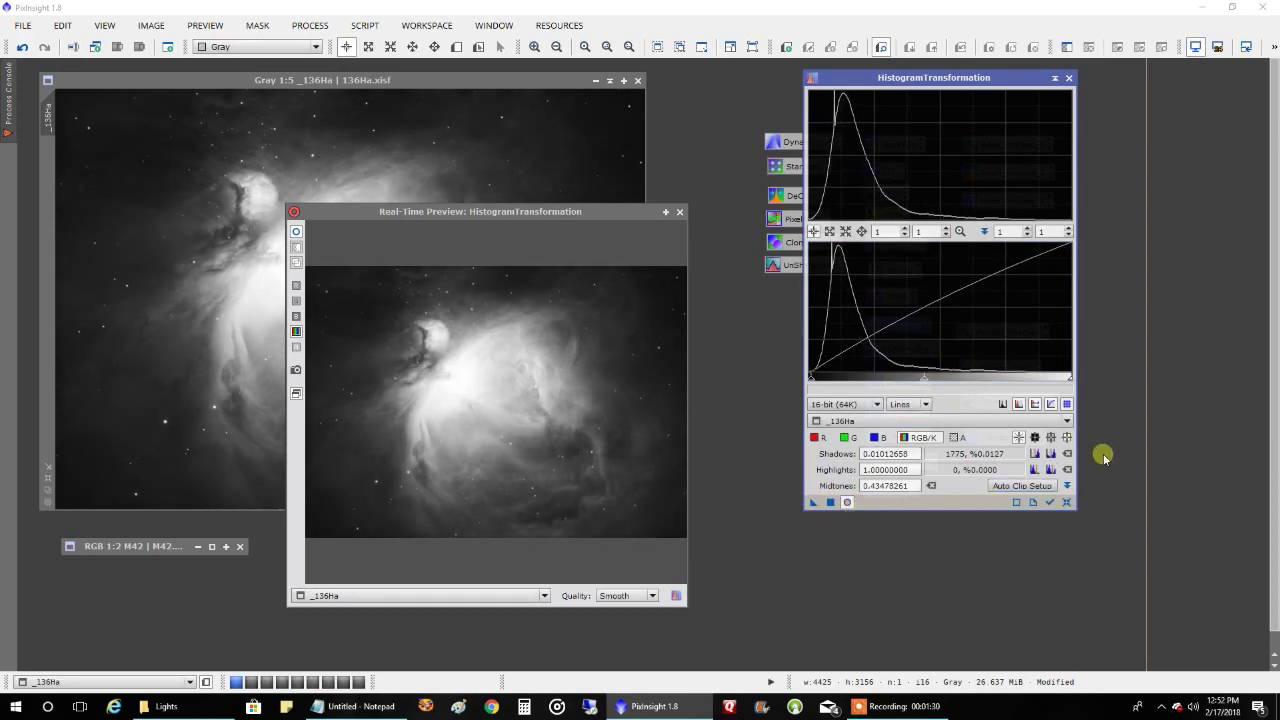
click(680, 212)
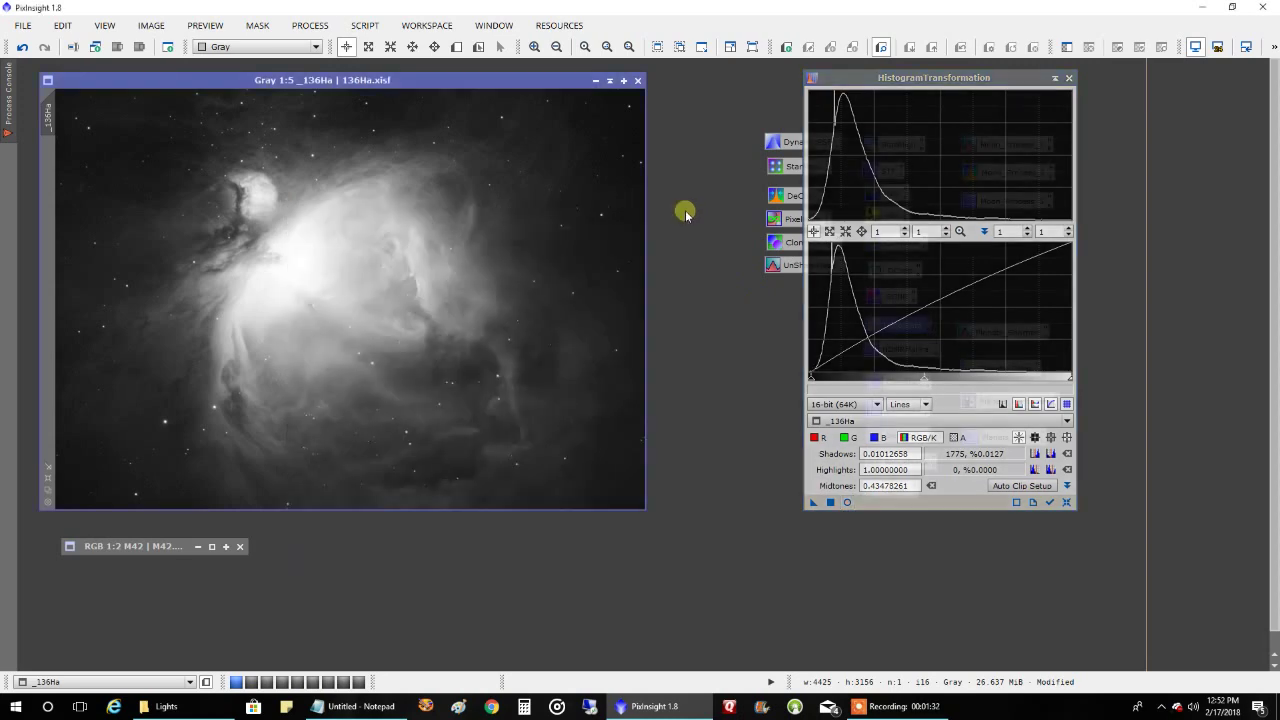
Step: Close HistogramTransformation and reposition the 136Ha image window
click(1069, 77)
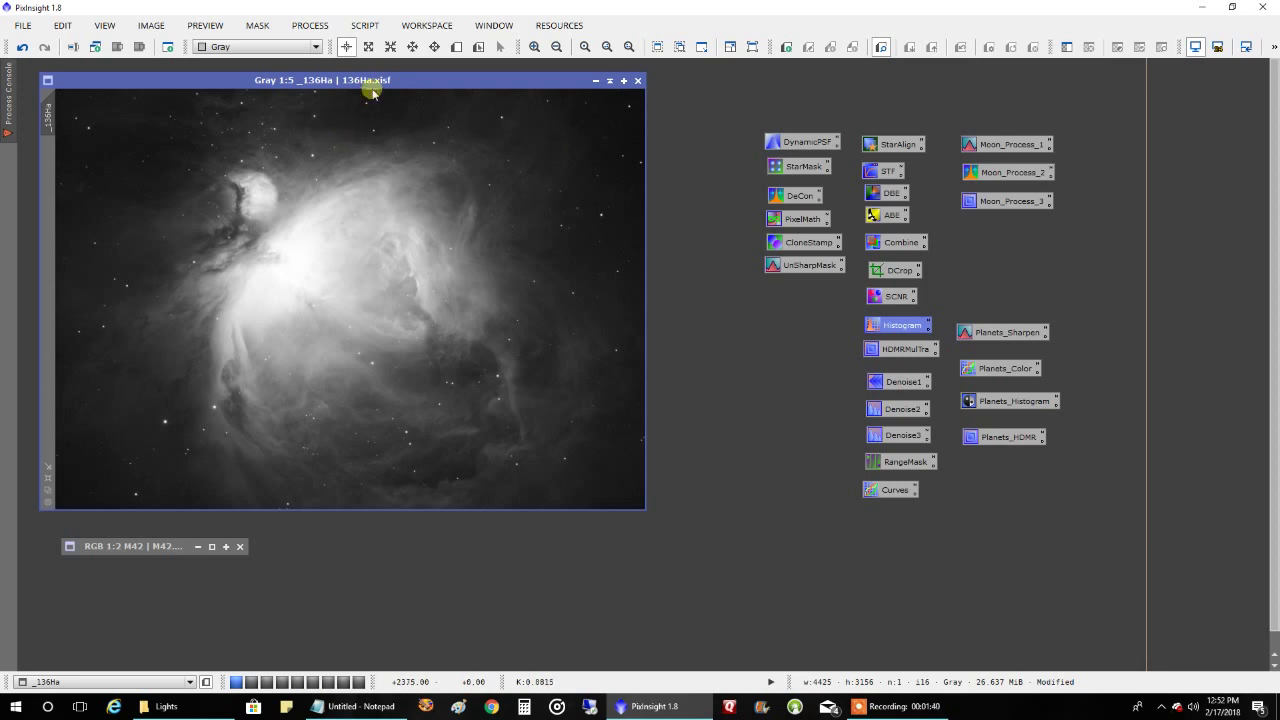
drag(370, 84, 635, 113)
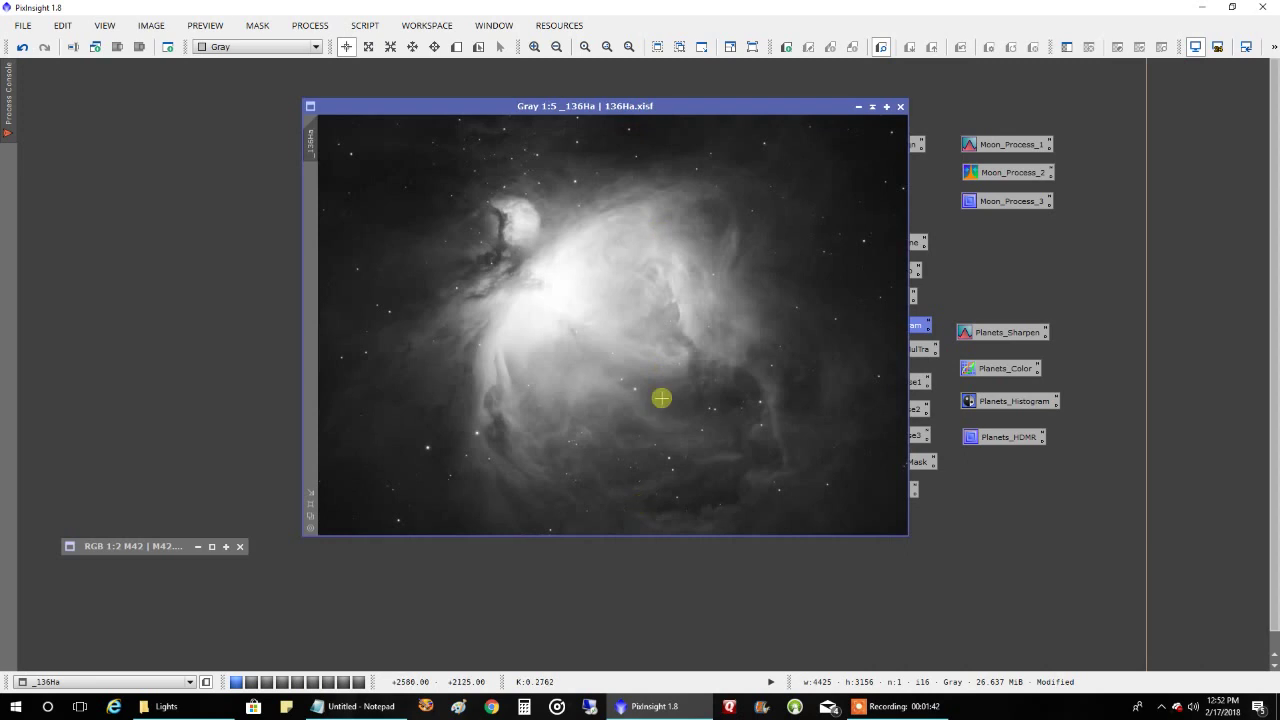
drag(738, 105, 681, 99)
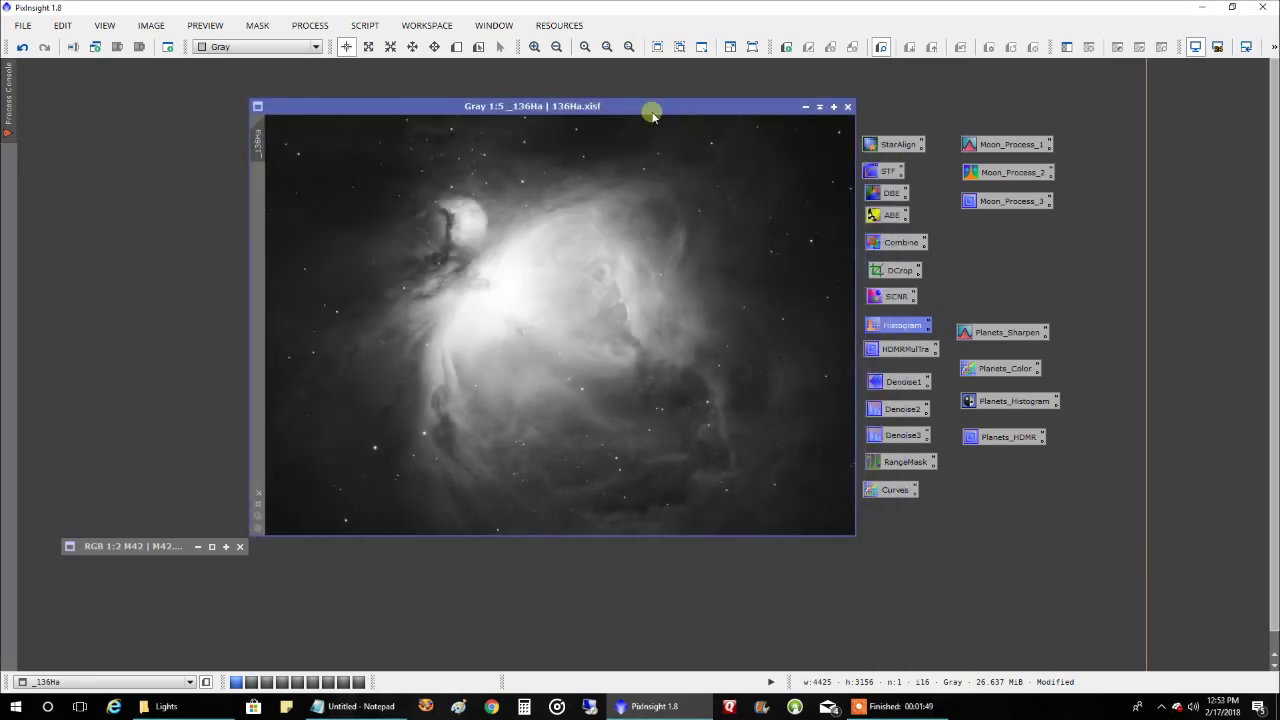
drag(652, 116, 515, 96)
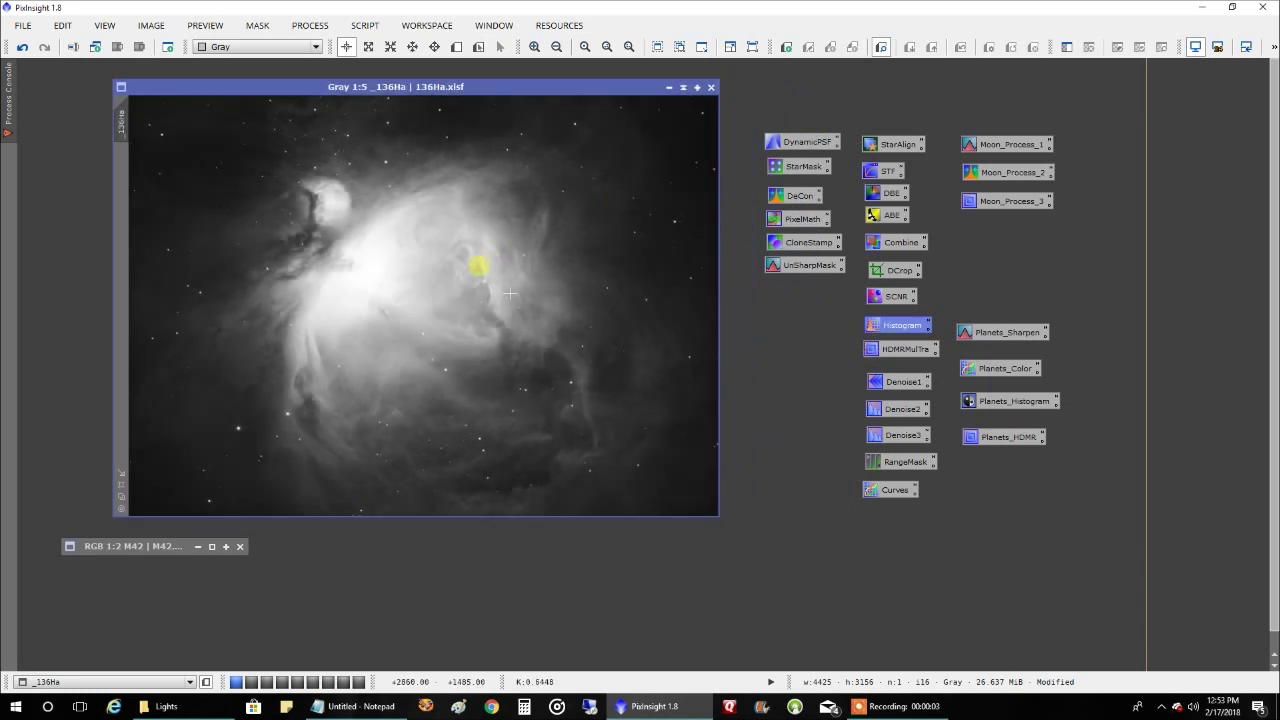
Step: Apply HDRMultiscaleTransform with 7 layers and B3 Spline to the 136Ha image
double_click(887, 350)
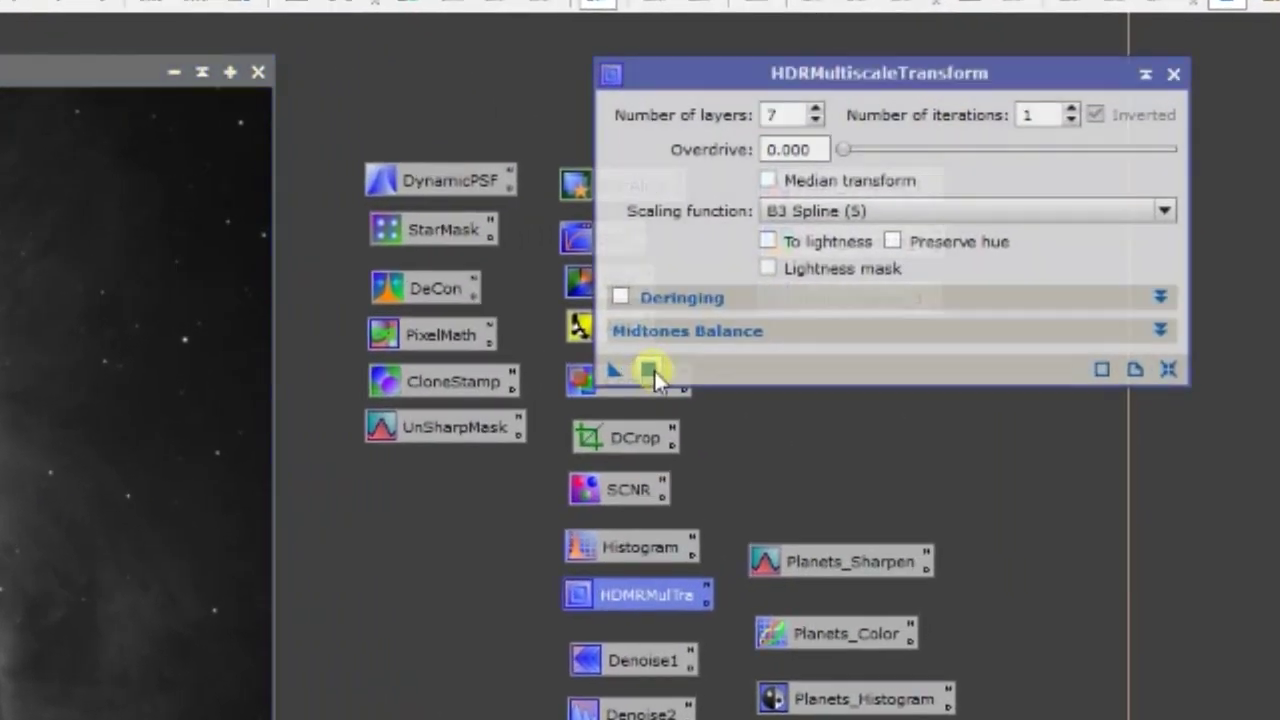
click(675, 358)
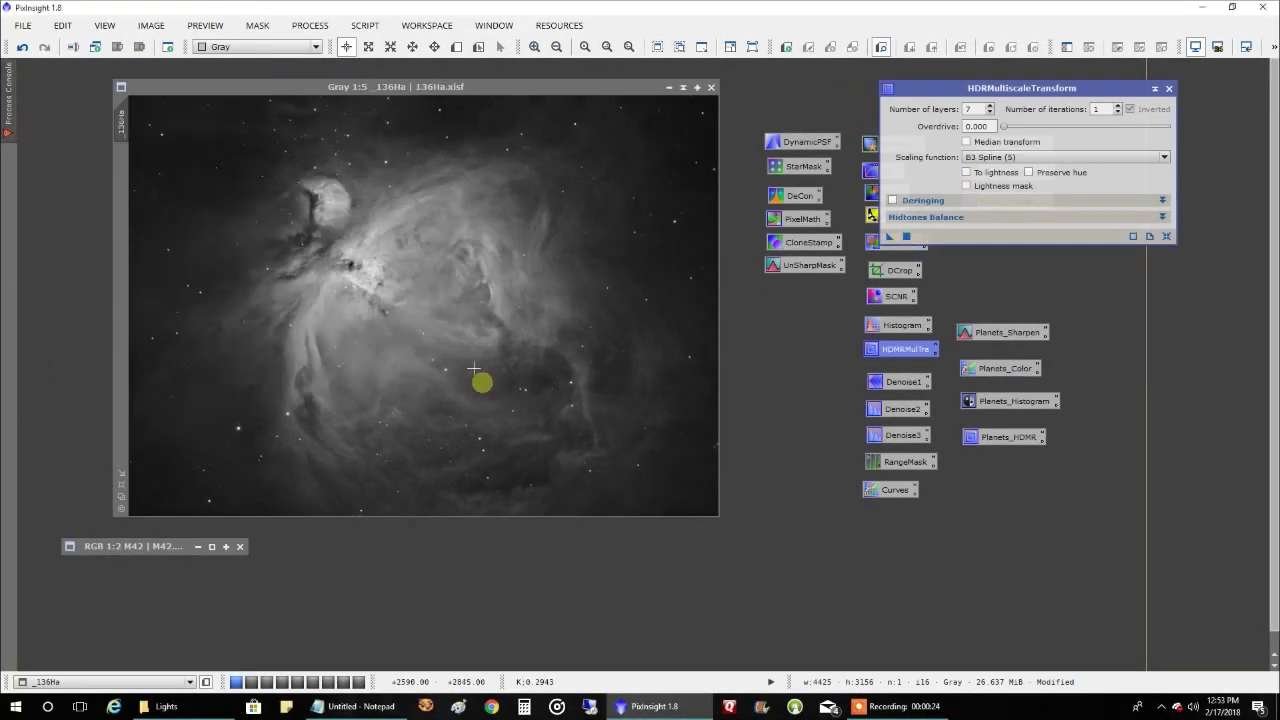
scroll(394, 214, up, 2)
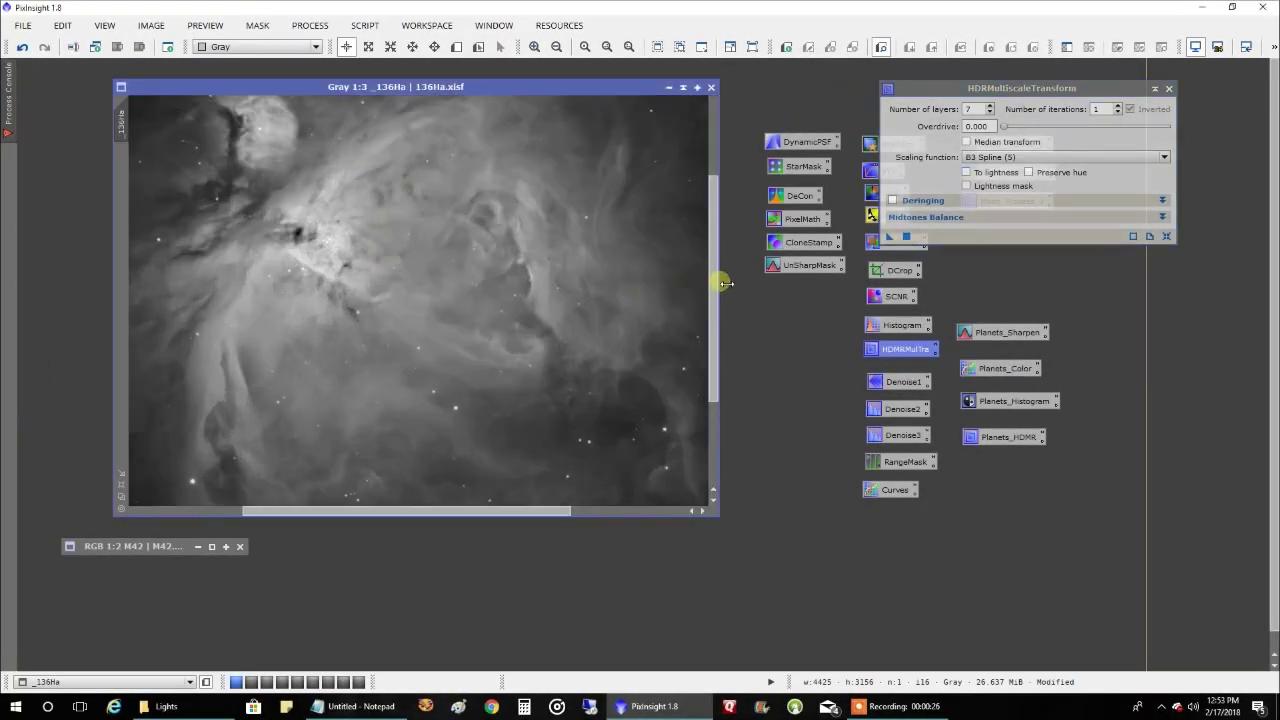
drag(714, 277, 709, 220)
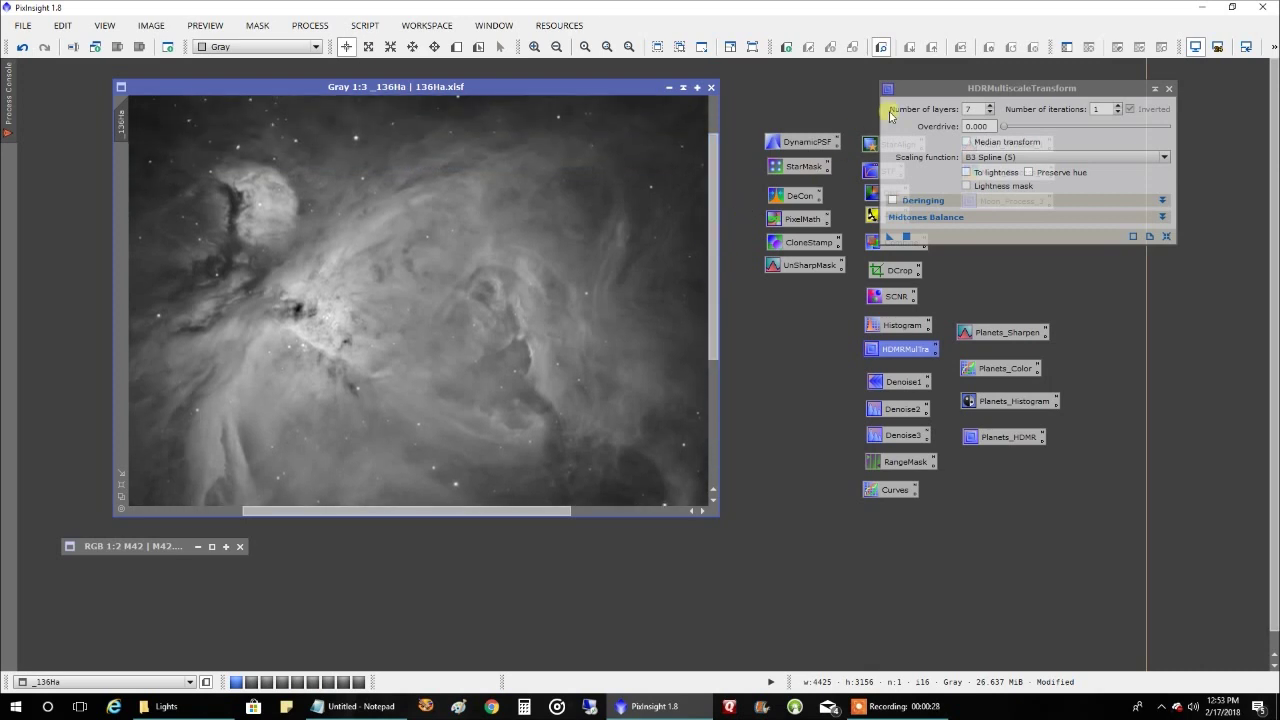
click(1170, 90)
Step: Zoom the HDR-processed 136Ha image to 1:1 and back to 1:3 to inspect the Trapezium and M43
scroll(393, 289, up, 2)
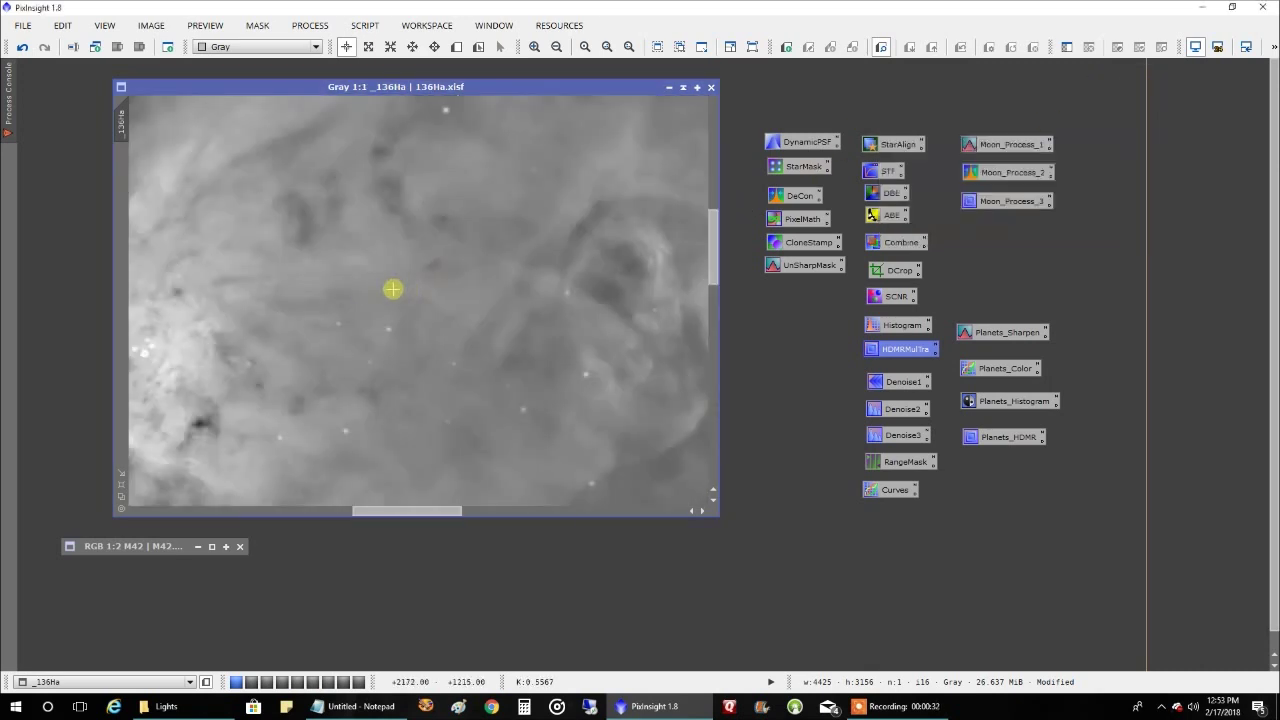
scroll(339, 291, down, 1)
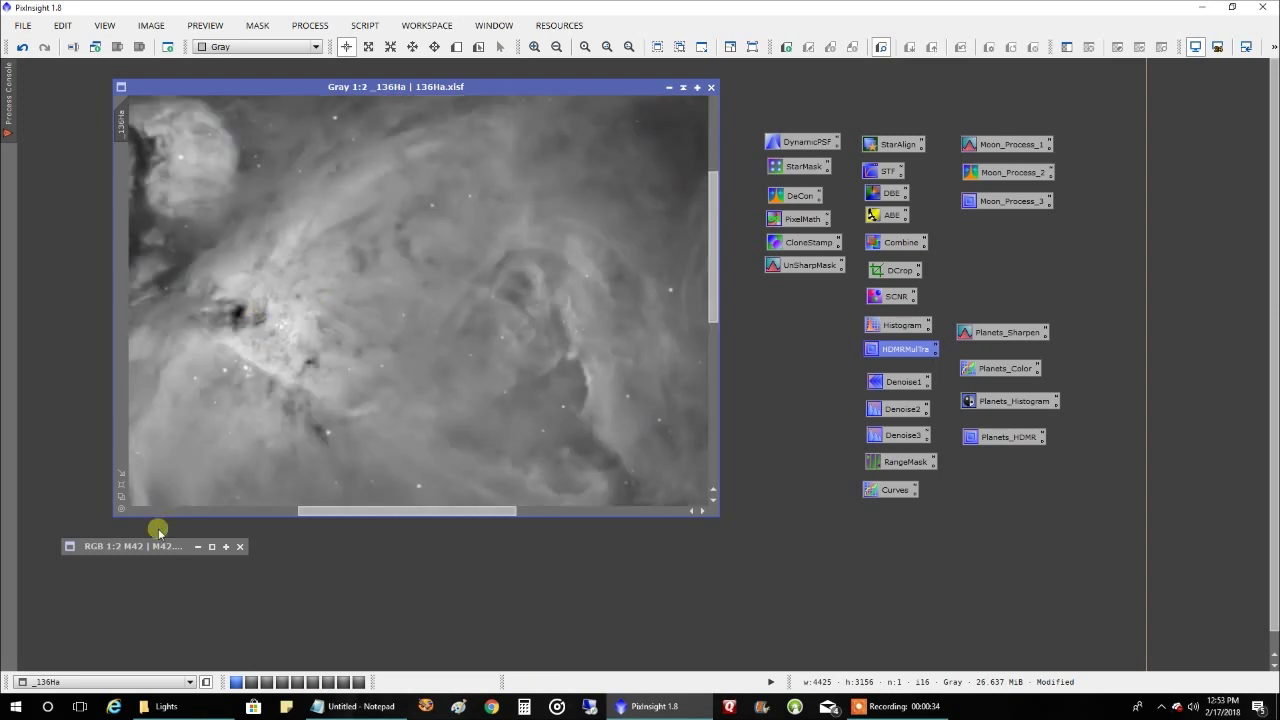
scroll(231, 348, down, 1)
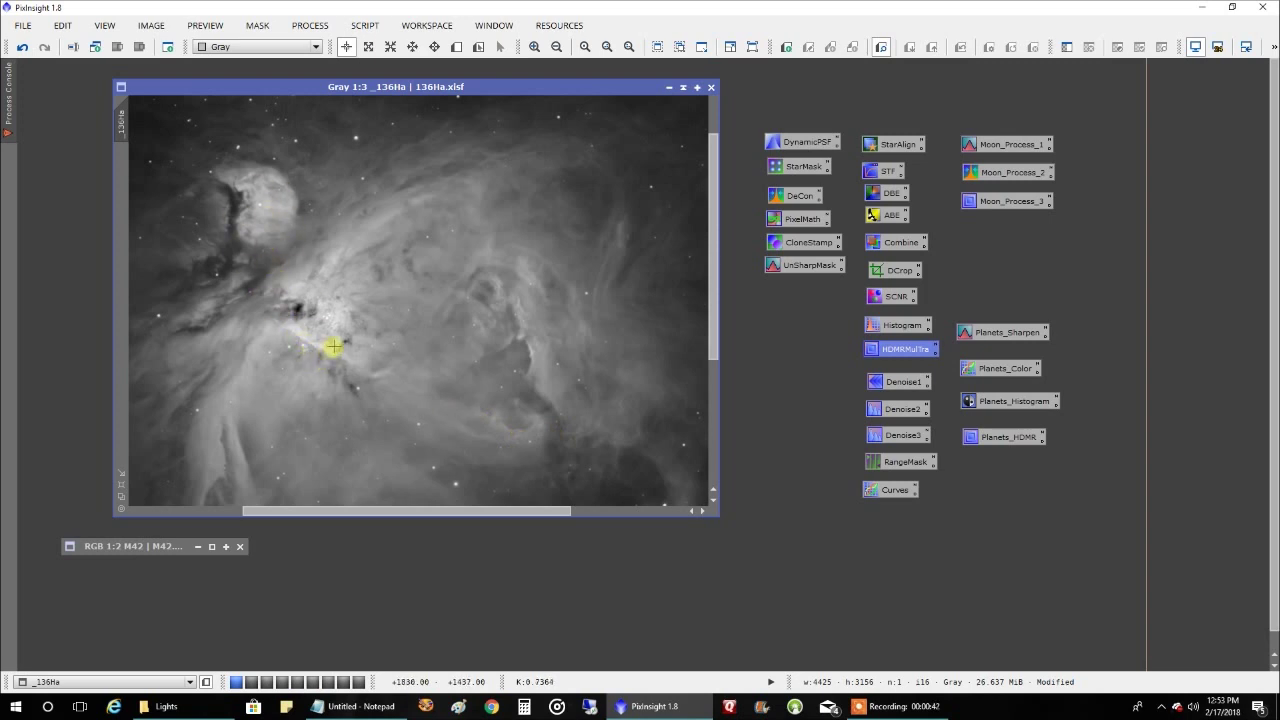
double_click(131, 546)
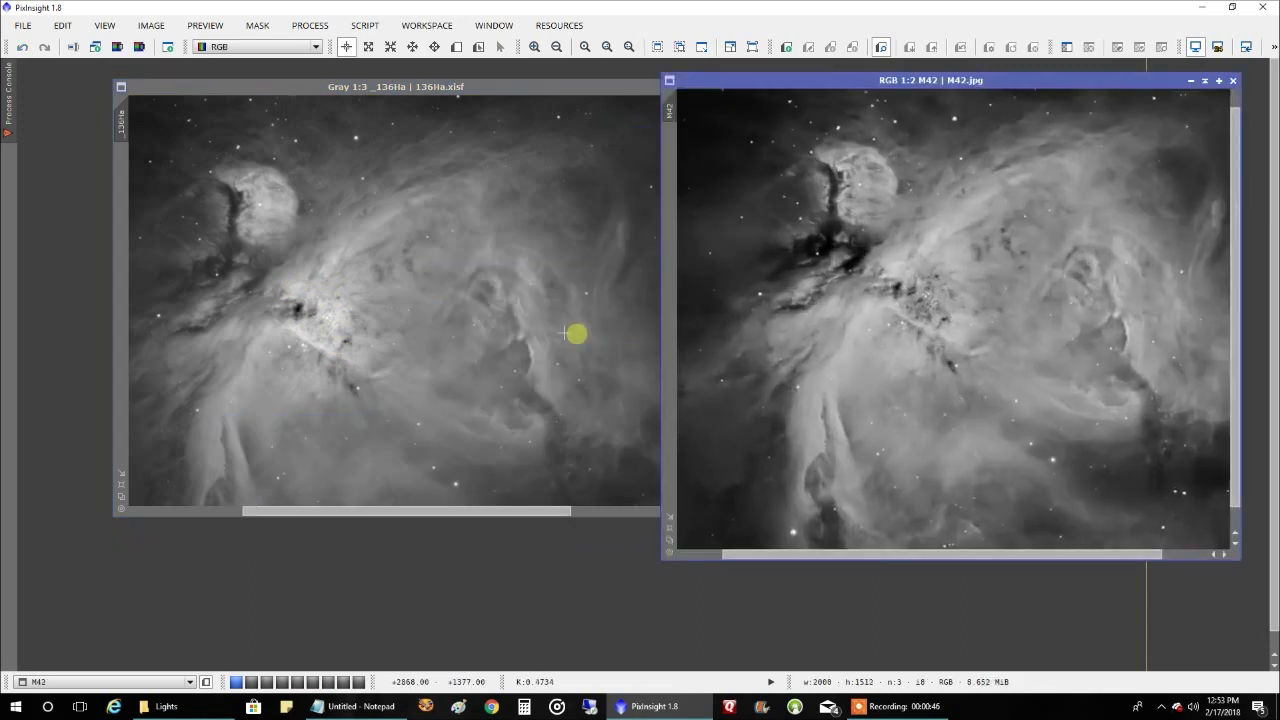
click(491, 98)
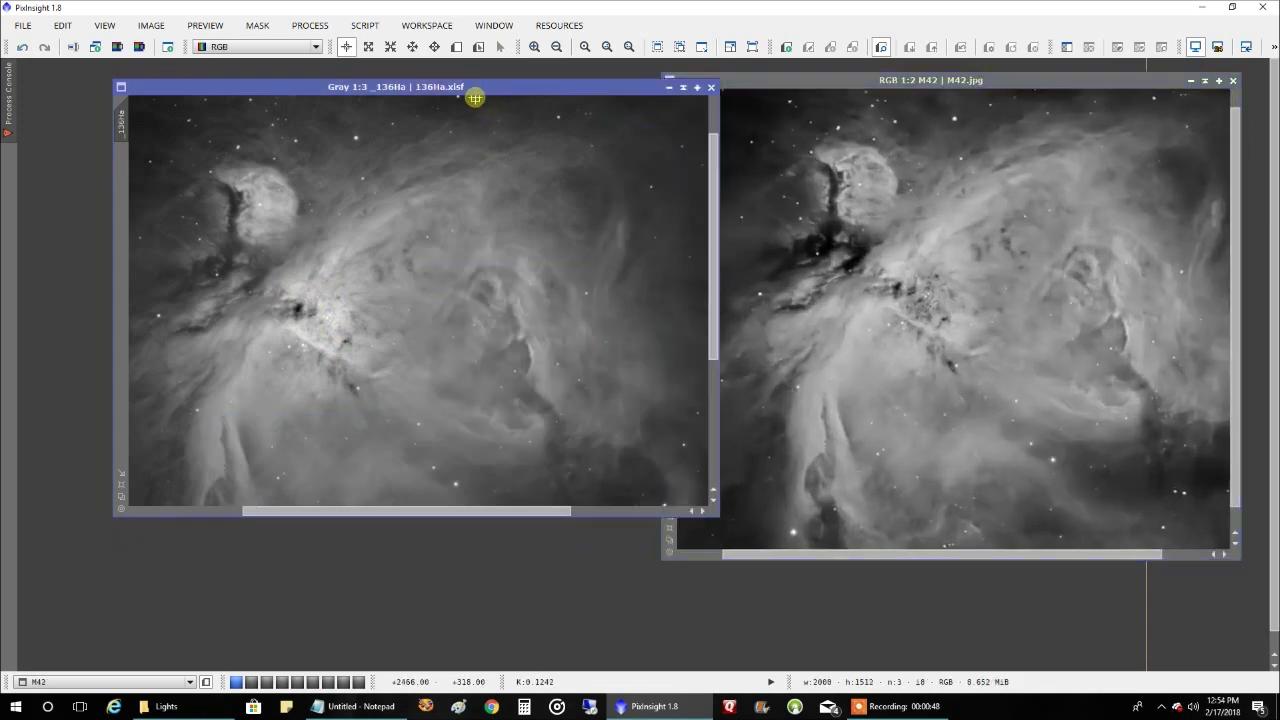
drag(475, 97, 445, 100)
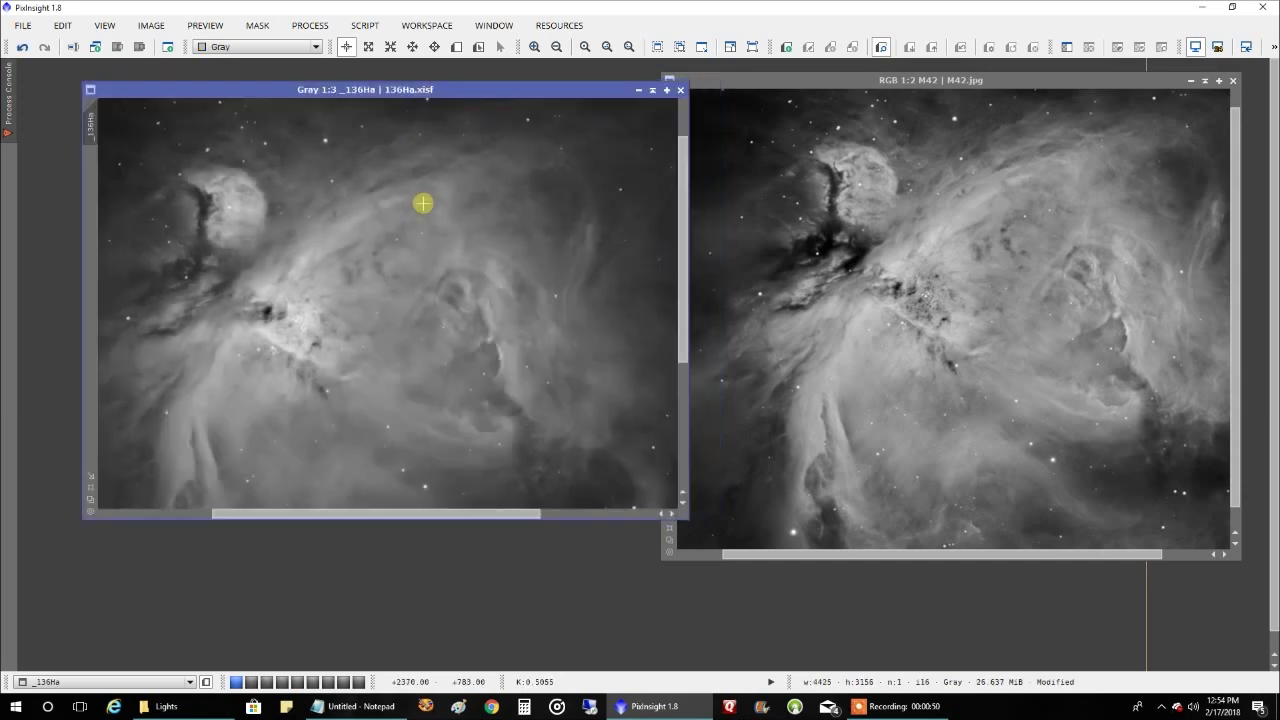
scroll(423, 202, up, 1)
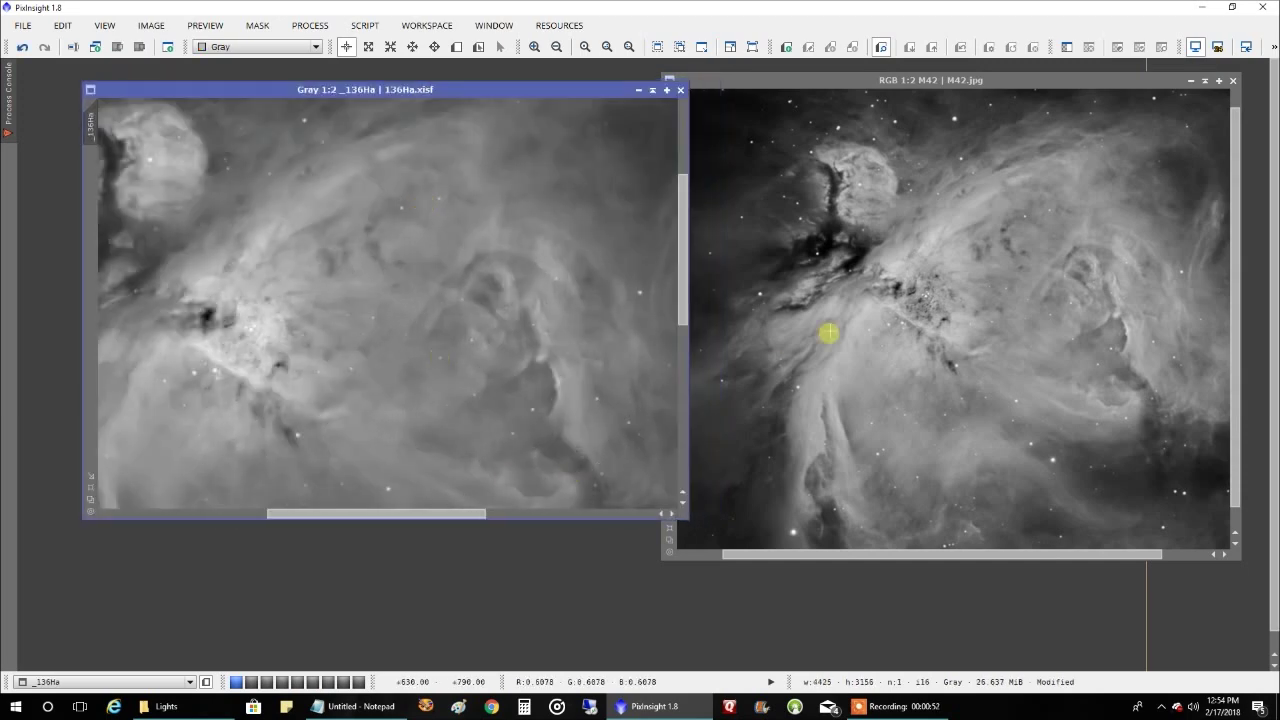
drag(394, 514, 335, 514)
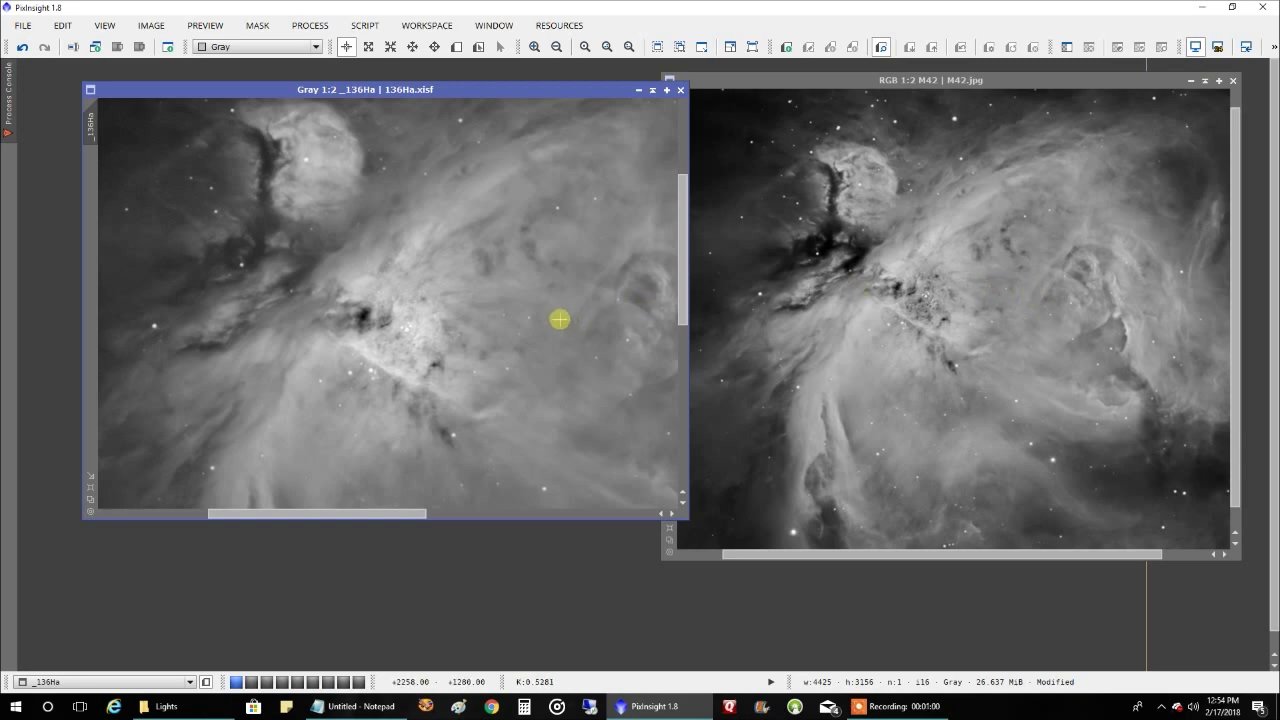
scroll(521, 306, down, 1)
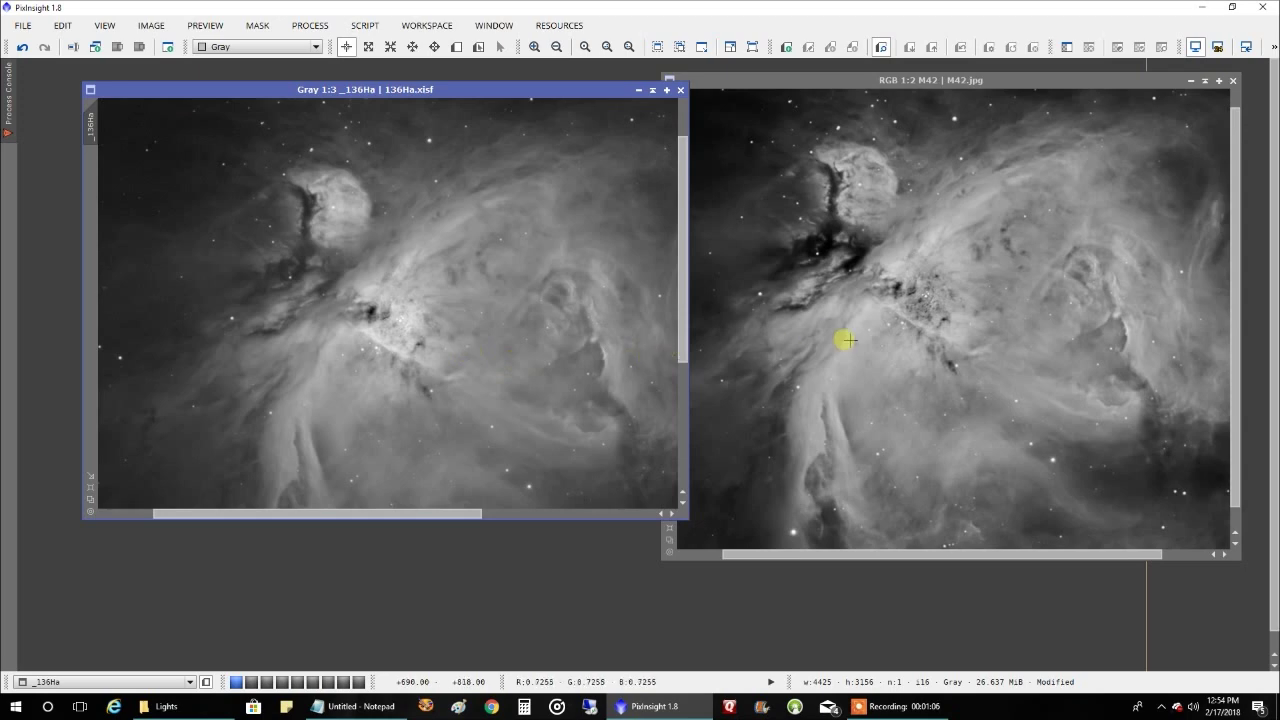
click(882, 326)
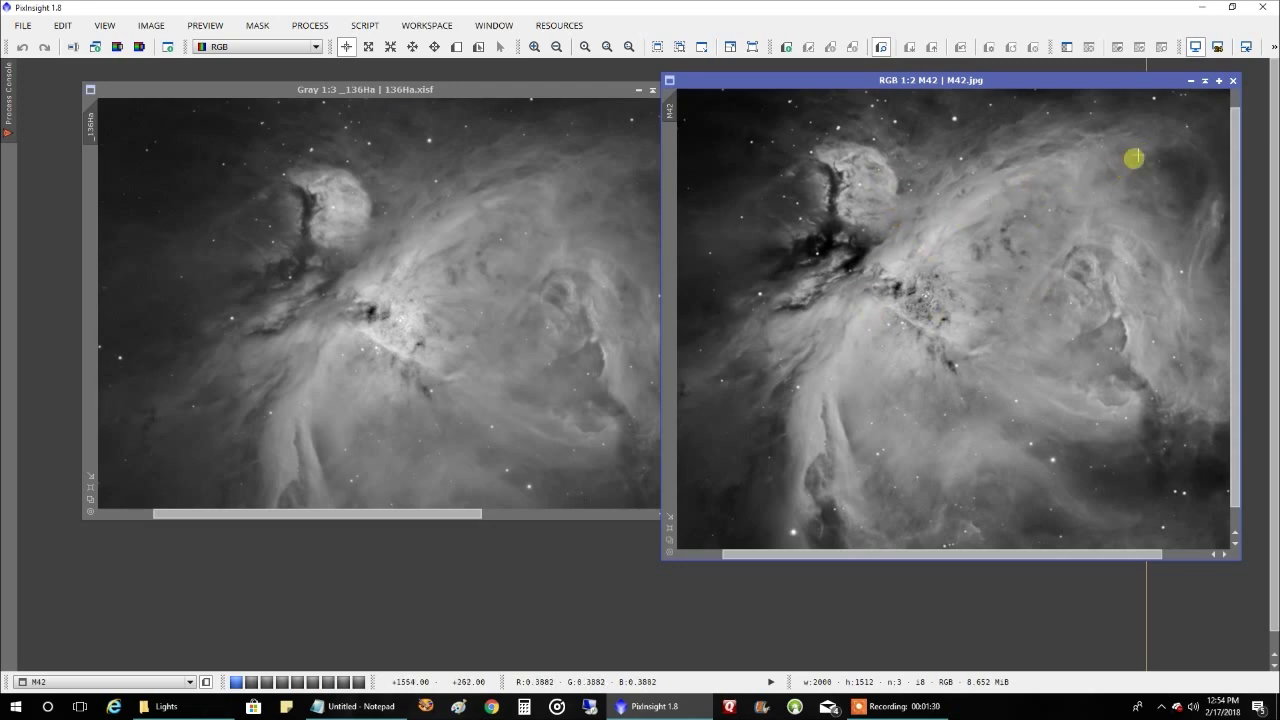
click(1206, 85)
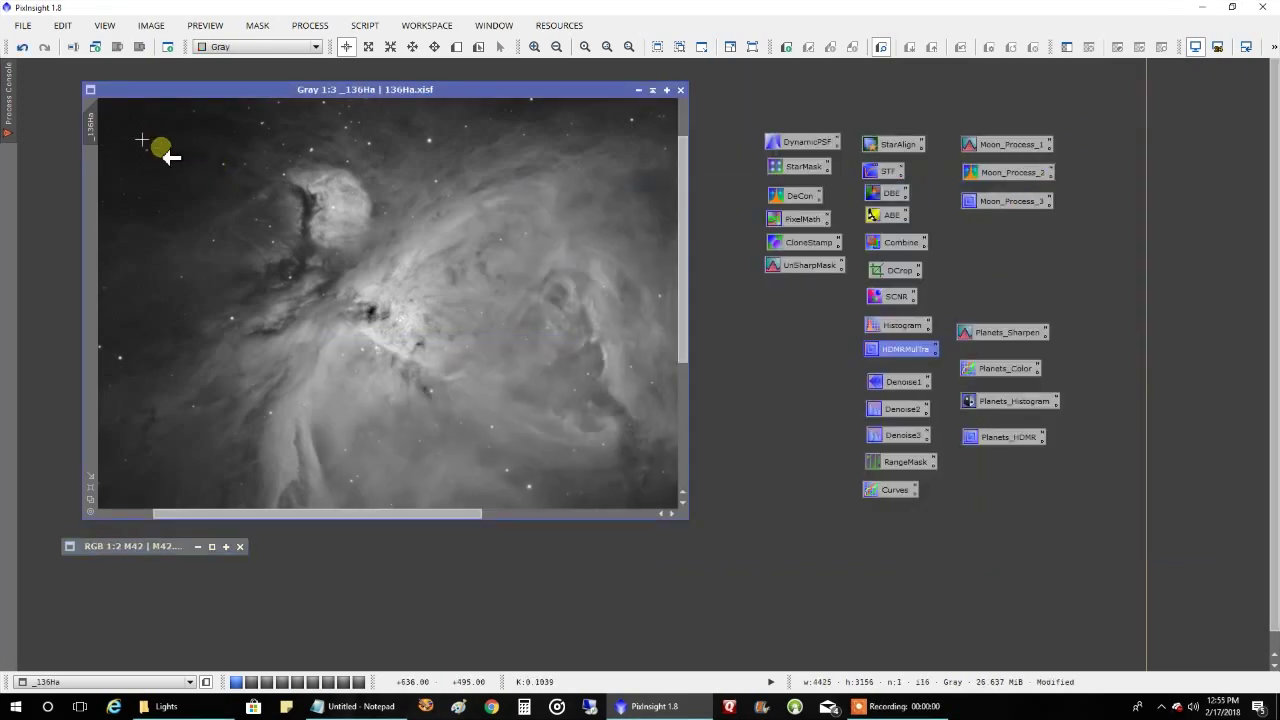
Step: Undo HDRMultiscaleTransform on the 136Ha image and open RangeSelection from the RangeMask icon
click(23, 50)
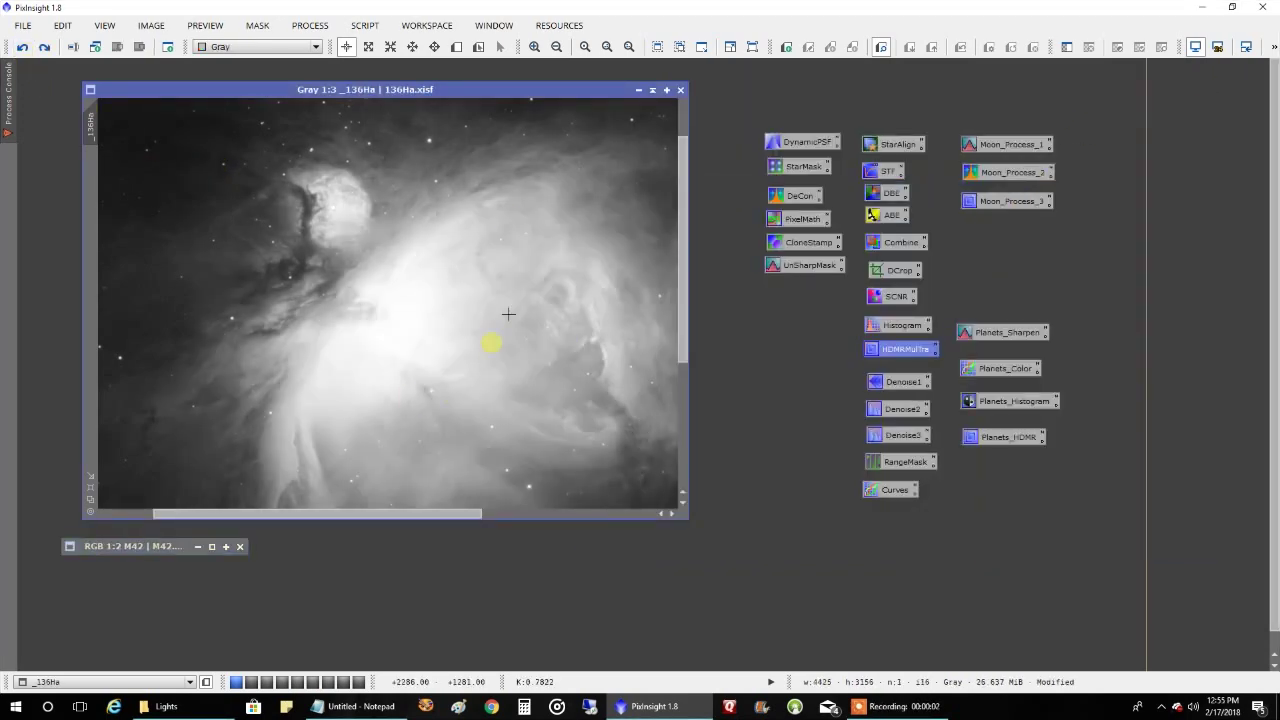
scroll(686, 209, up, 2)
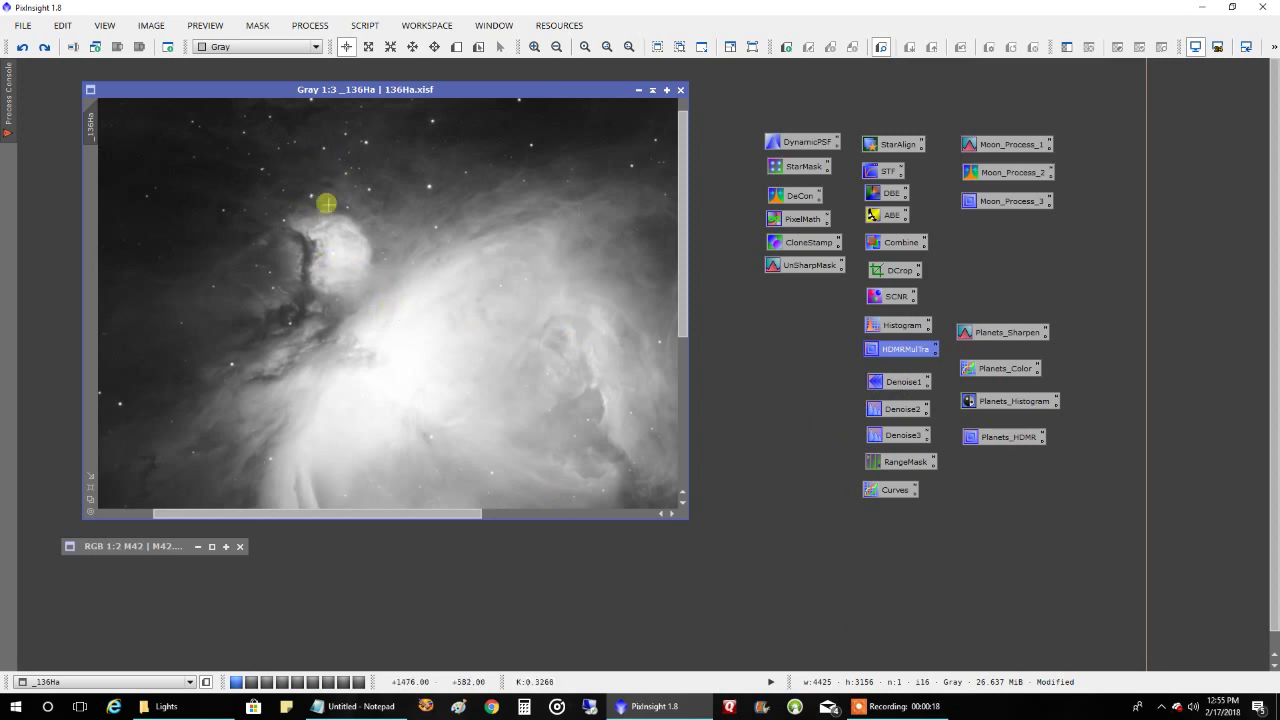
double_click(900, 464)
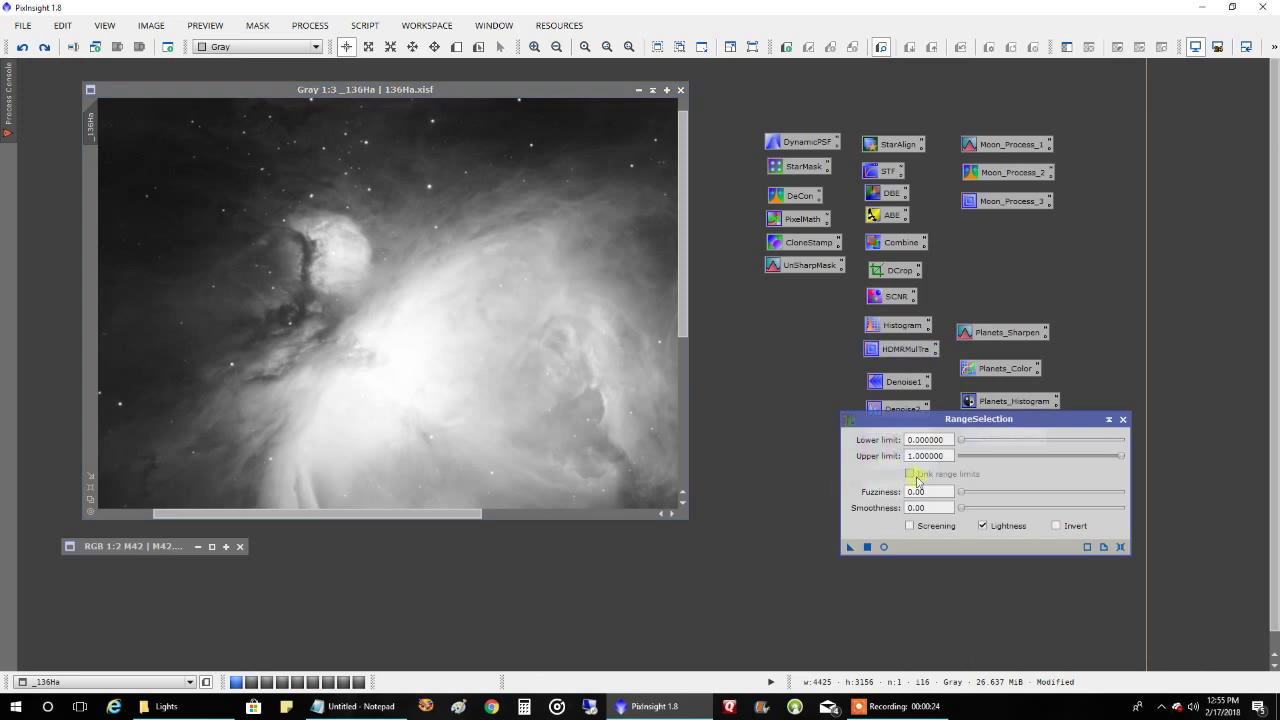
Step: Create a range mask from 136Ha with upper limit 0.69 and smoothness 35.5, checked in live preview
click(884, 547)
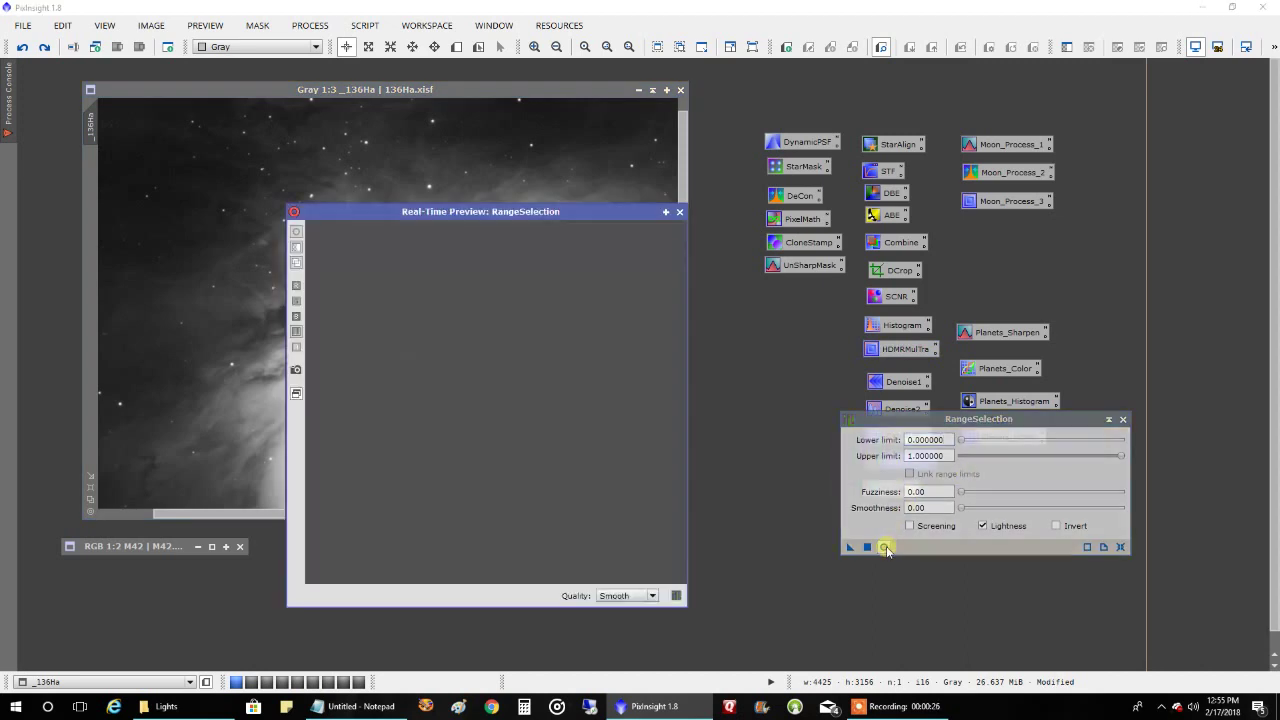
drag(1120, 458, 1071, 466)
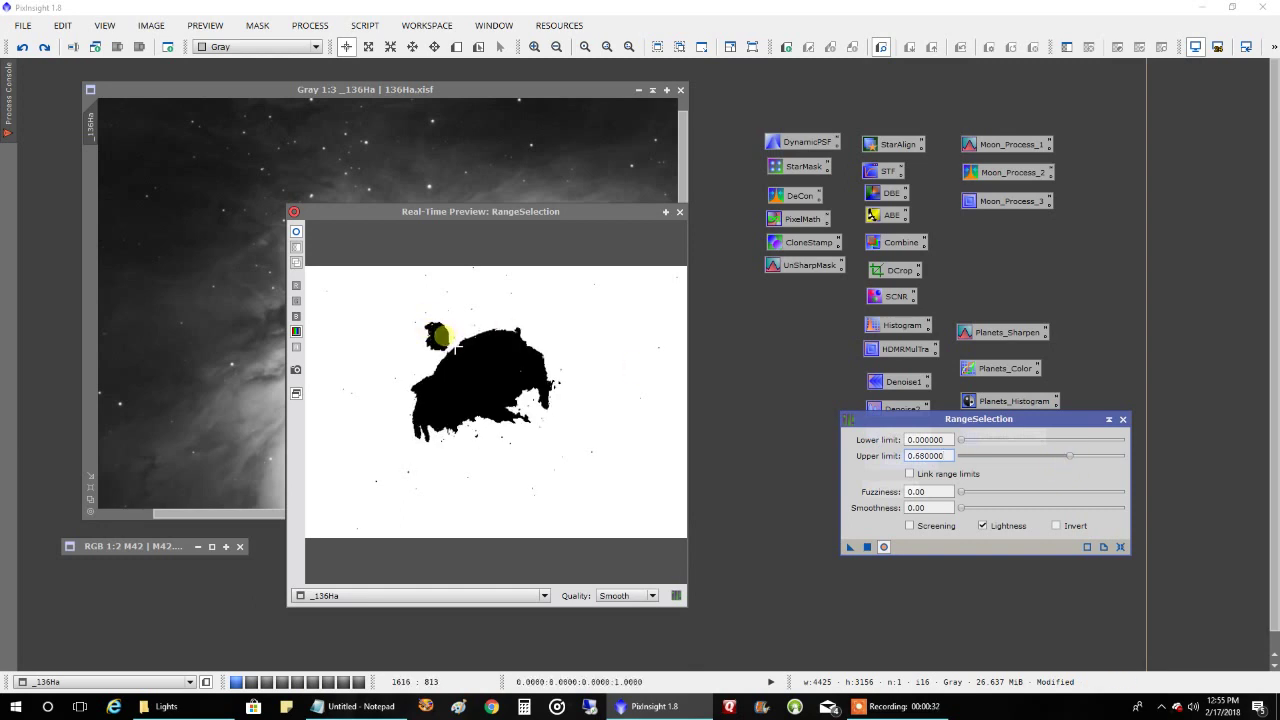
drag(477, 215, 599, 172)
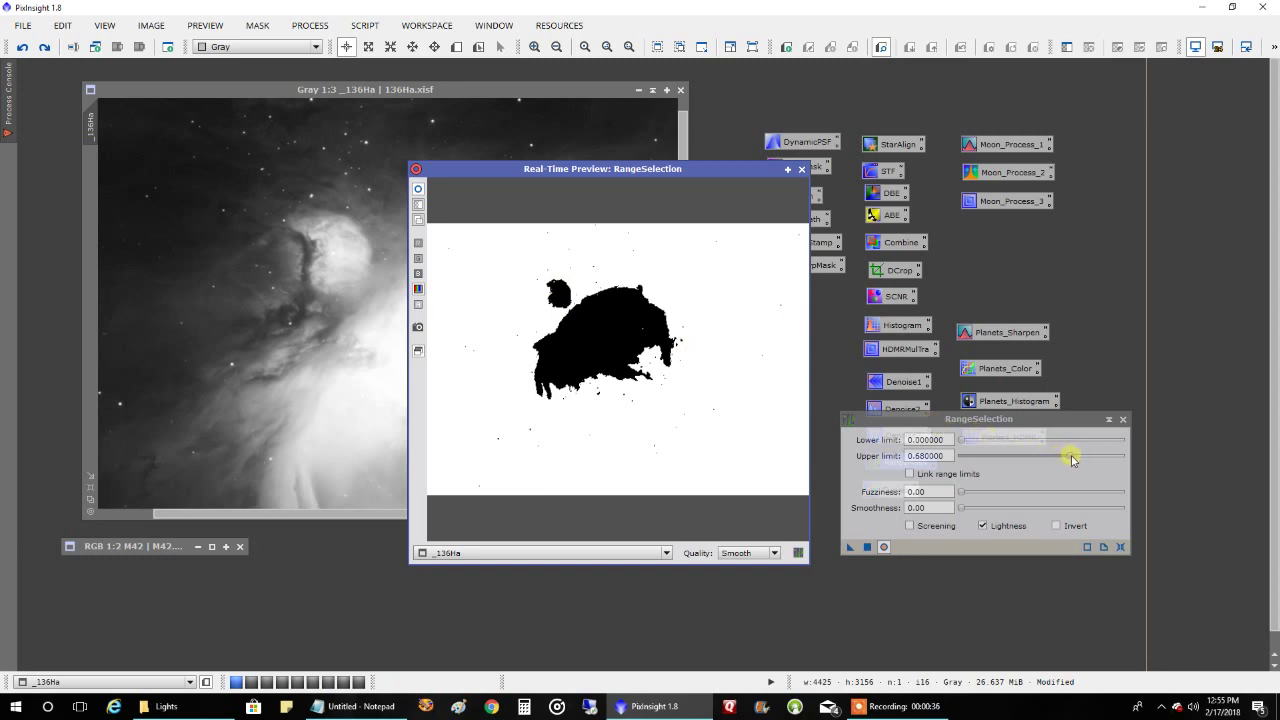
drag(1071, 459, 1081, 457)
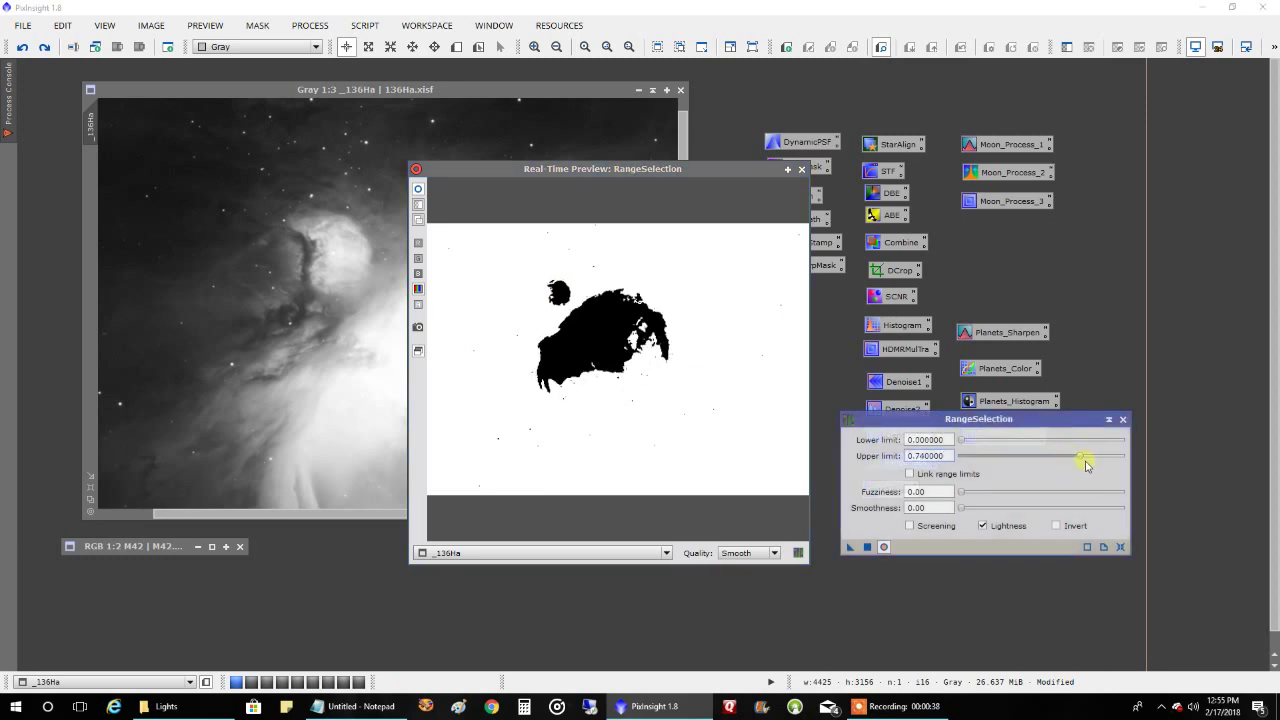
drag(1076, 460, 1073, 461)
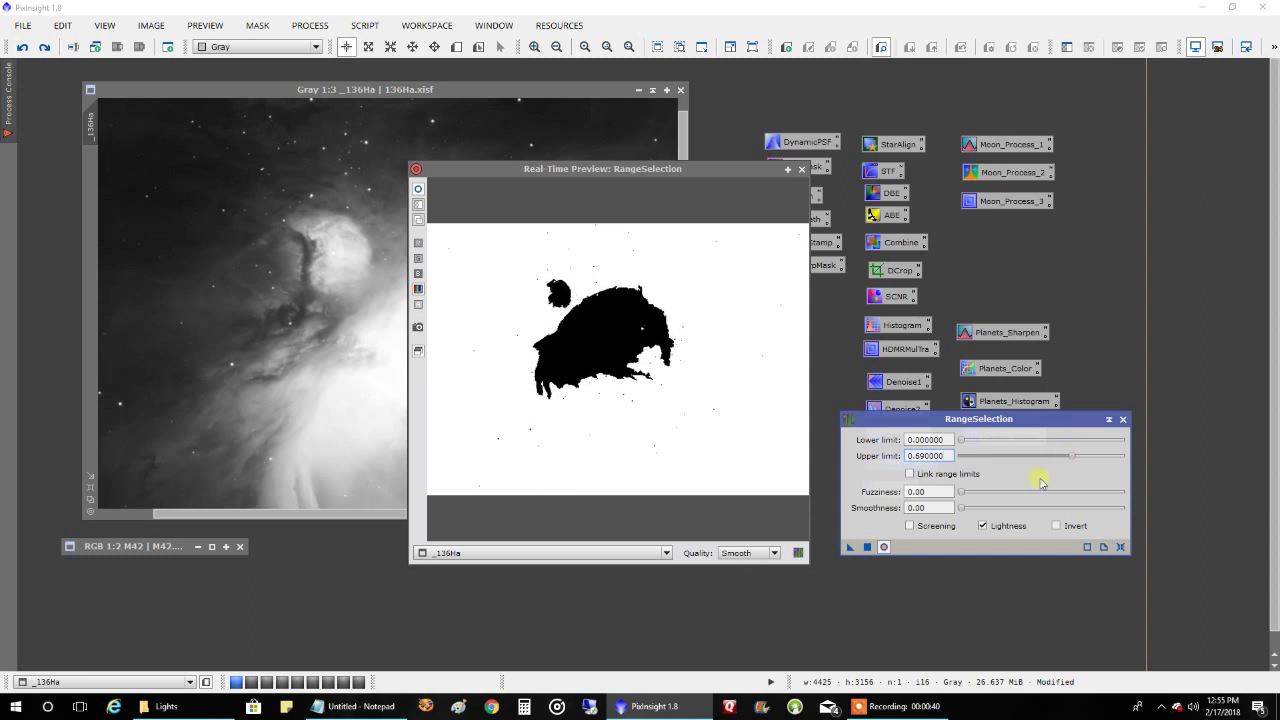
drag(964, 511, 1021, 507)
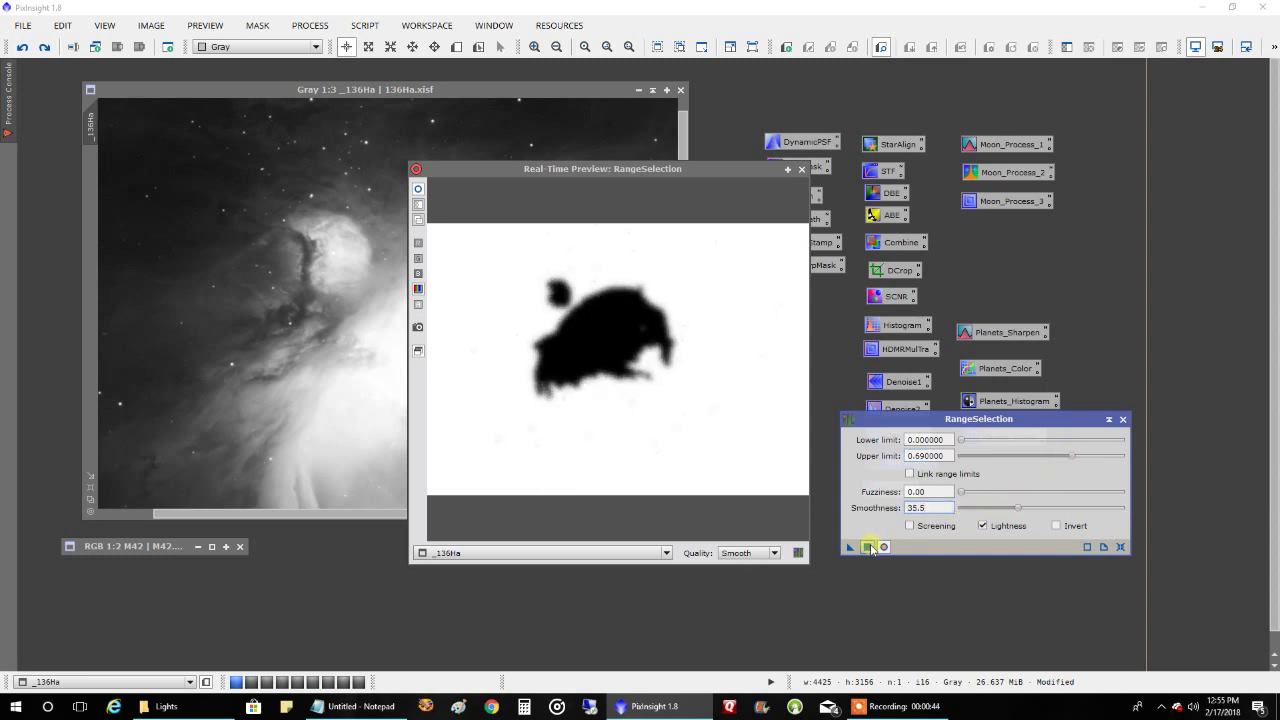
click(868, 547)
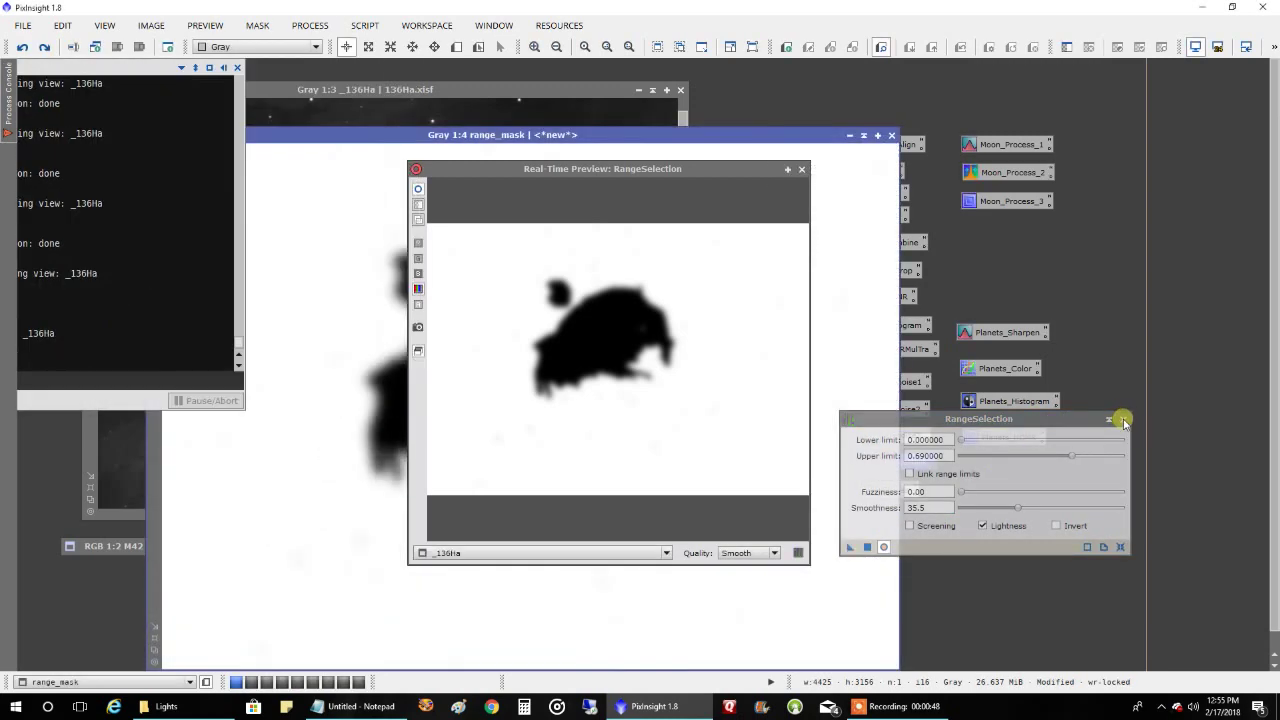
Step: Dismiss the RangeSelection settings and Real-Time Preview, moving the range_mask window up and left
click(1121, 419)
click(801, 169)
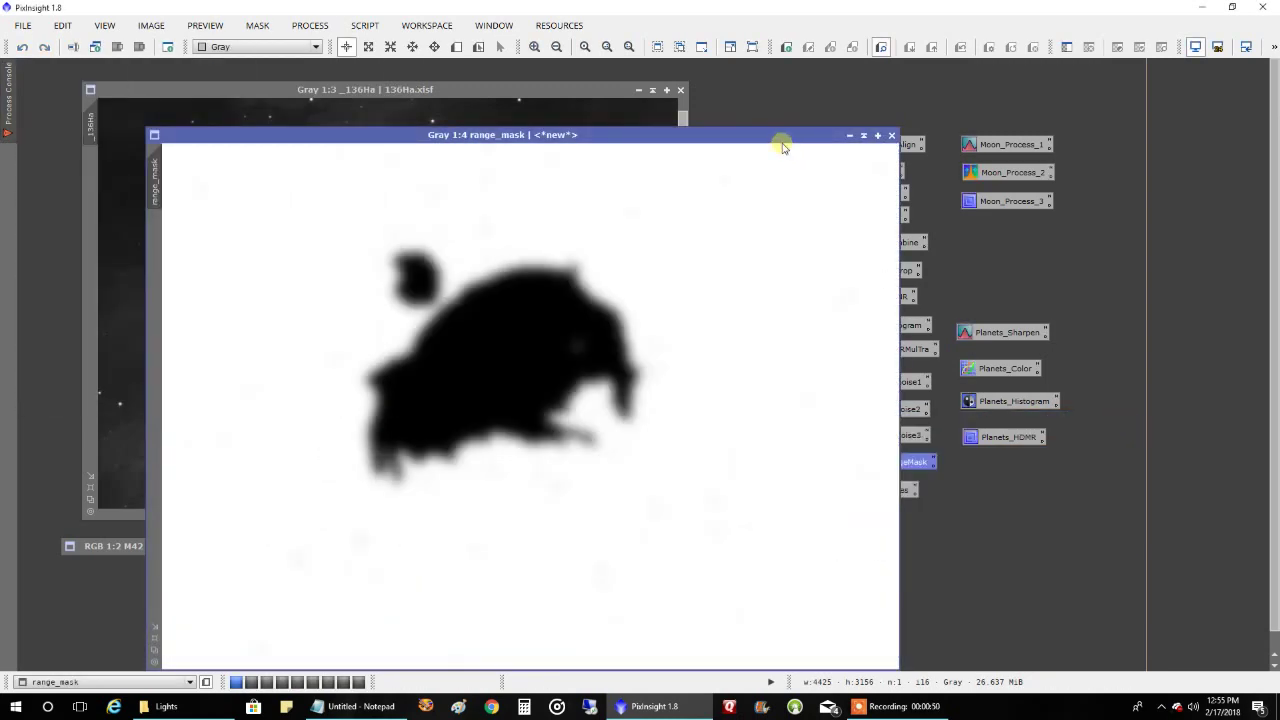
drag(783, 146, 683, 123)
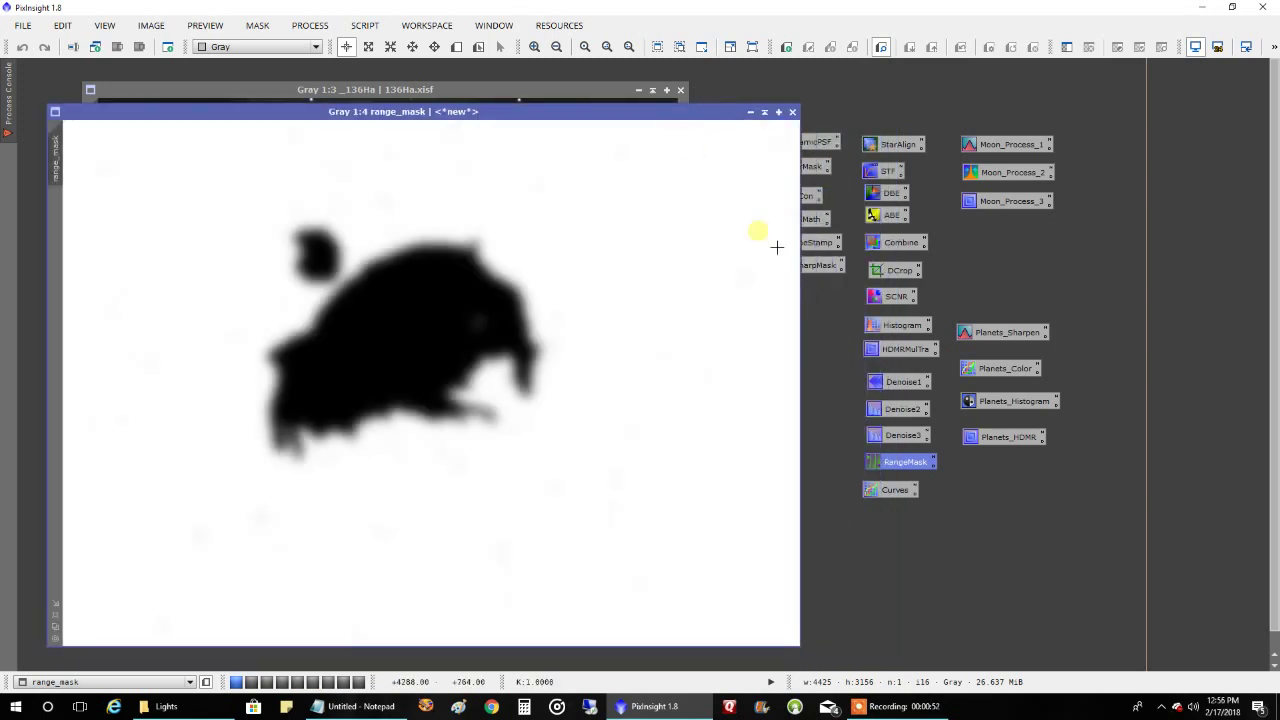
Step: Clone-stamp white from a clean area over the large black blob in range_mask, leaving only the core blob
double_click(820, 243)
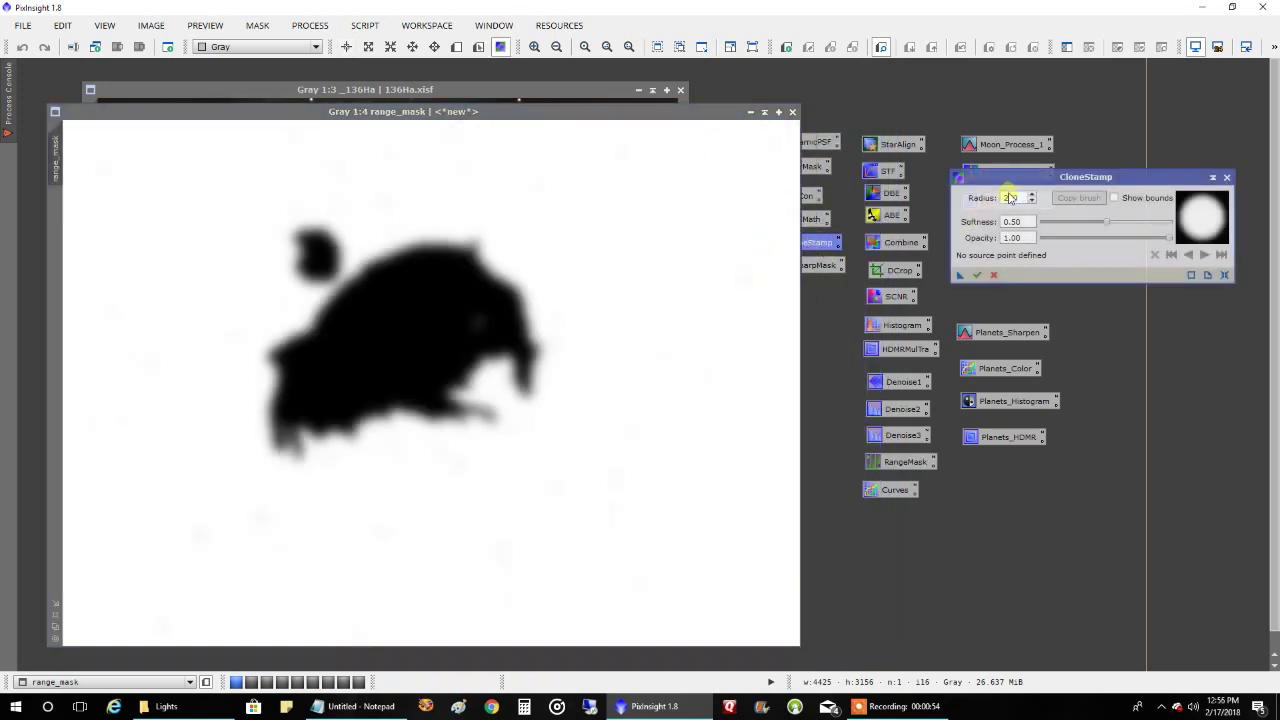
ctrl+click(693, 181)
mouse_move(651, 209)
mouse_down()
mouse_move(429, 233)
mouse_move(414, 259)
mouse_move(552, 284)
mouse_move(514, 342)
mouse_move(535, 400)
mouse_move(569, 428)
mouse_move(470, 356)
mouse_move(460, 375)
mouse_move(404, 381)
mouse_move(430, 432)
mouse_up()
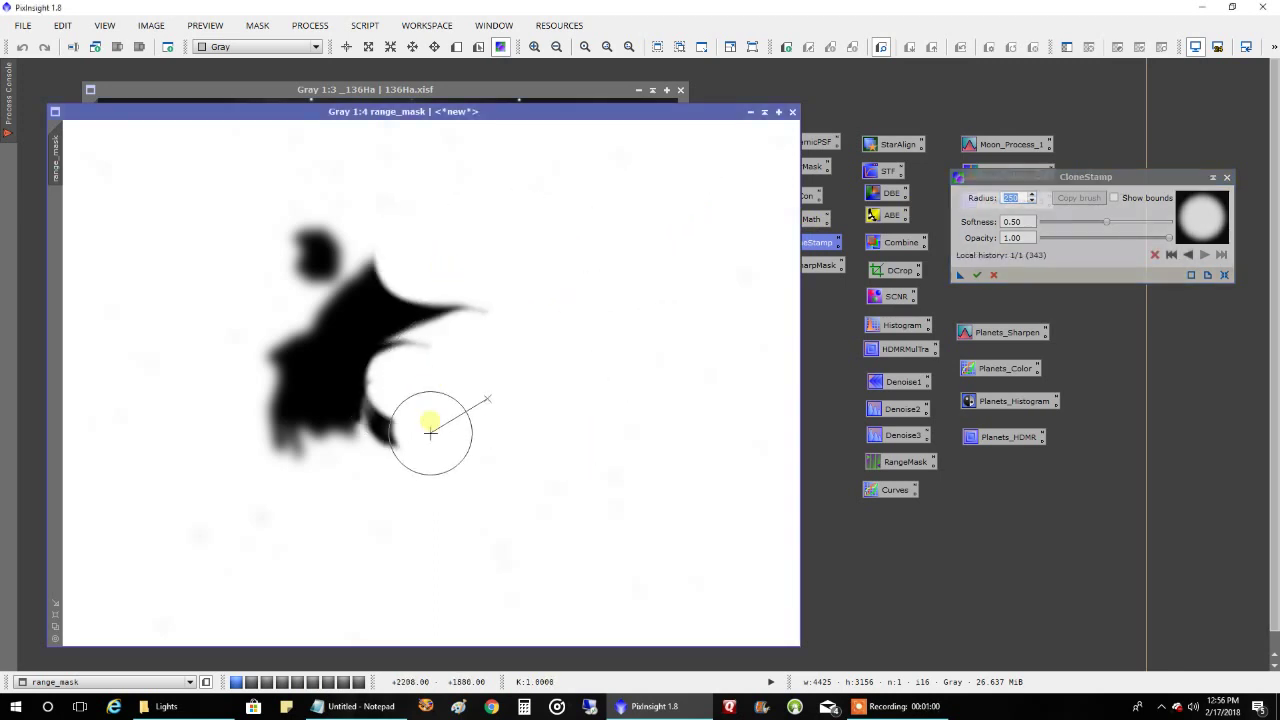
mouse_move(400, 566)
mouse_down()
mouse_move(377, 531)
mouse_move(397, 477)
mouse_move(315, 446)
mouse_move(292, 380)
mouse_move(358, 322)
mouse_move(403, 440)
mouse_move(369, 337)
mouse_move(294, 492)
mouse_move(257, 349)
mouse_up()
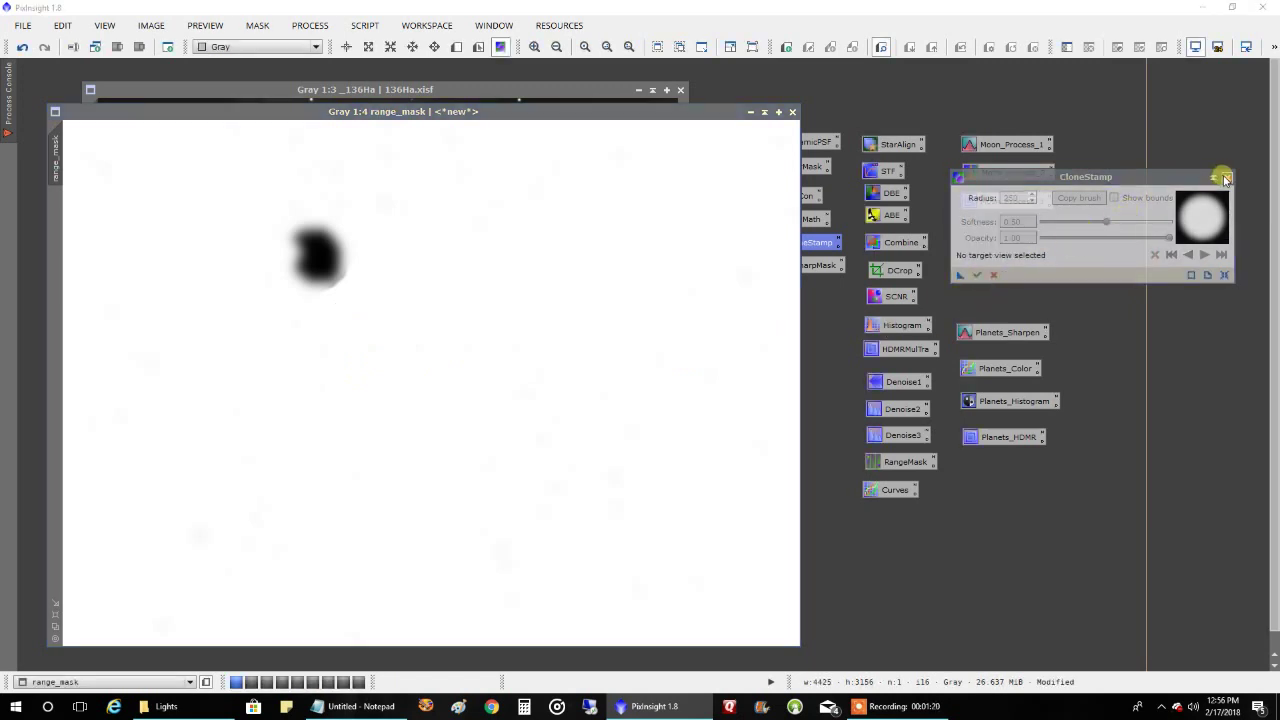
drag(642, 111, 983, 107)
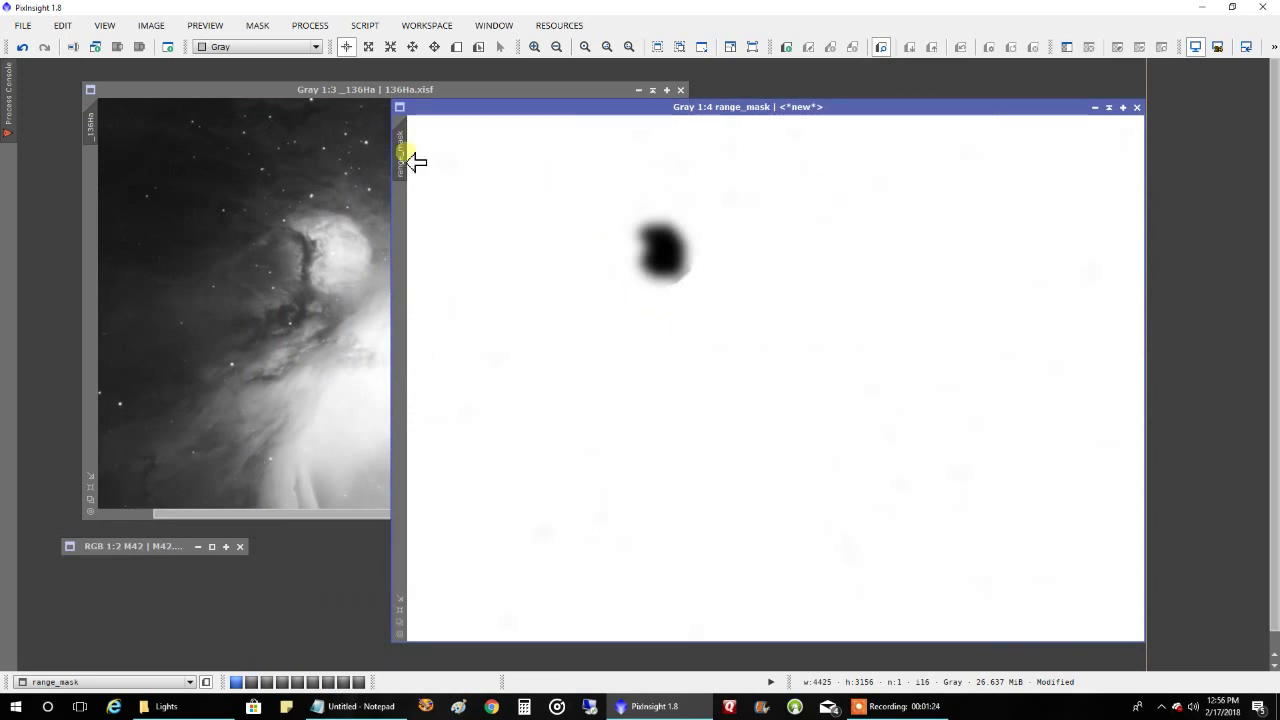
Step: Apply range_mask as a mask on 136Ha and iconize the range_mask window below the process icons
drag(414, 162, 95, 183)
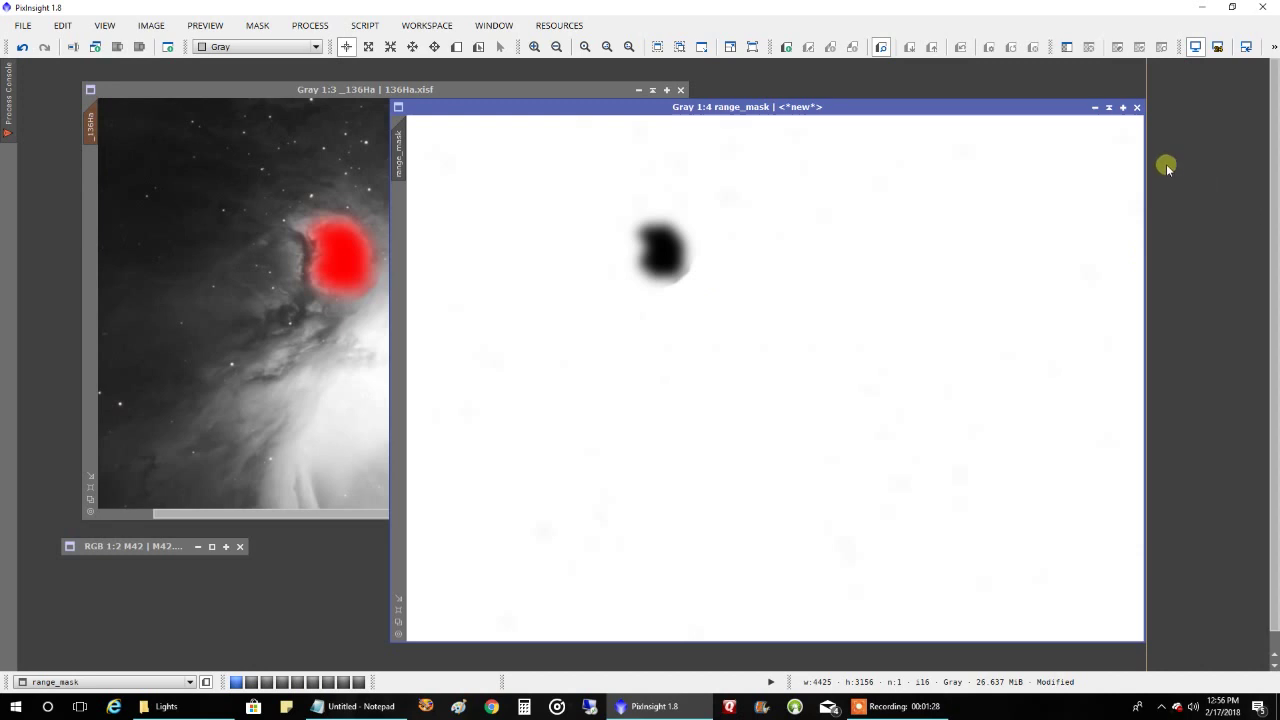
click(1095, 107)
drag(717, 363, 839, 543)
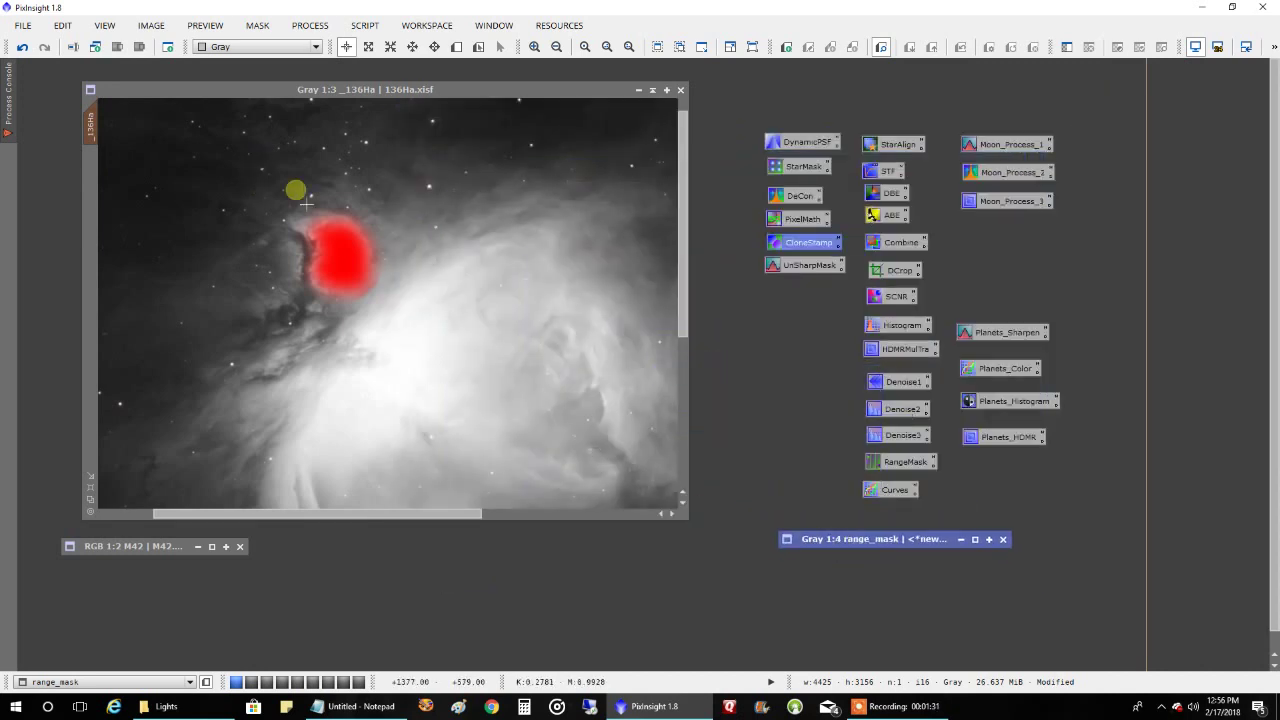
Step: Invert the mask on 136Ha and hide the red mask overlay
click(258, 25)
click(212, 195)
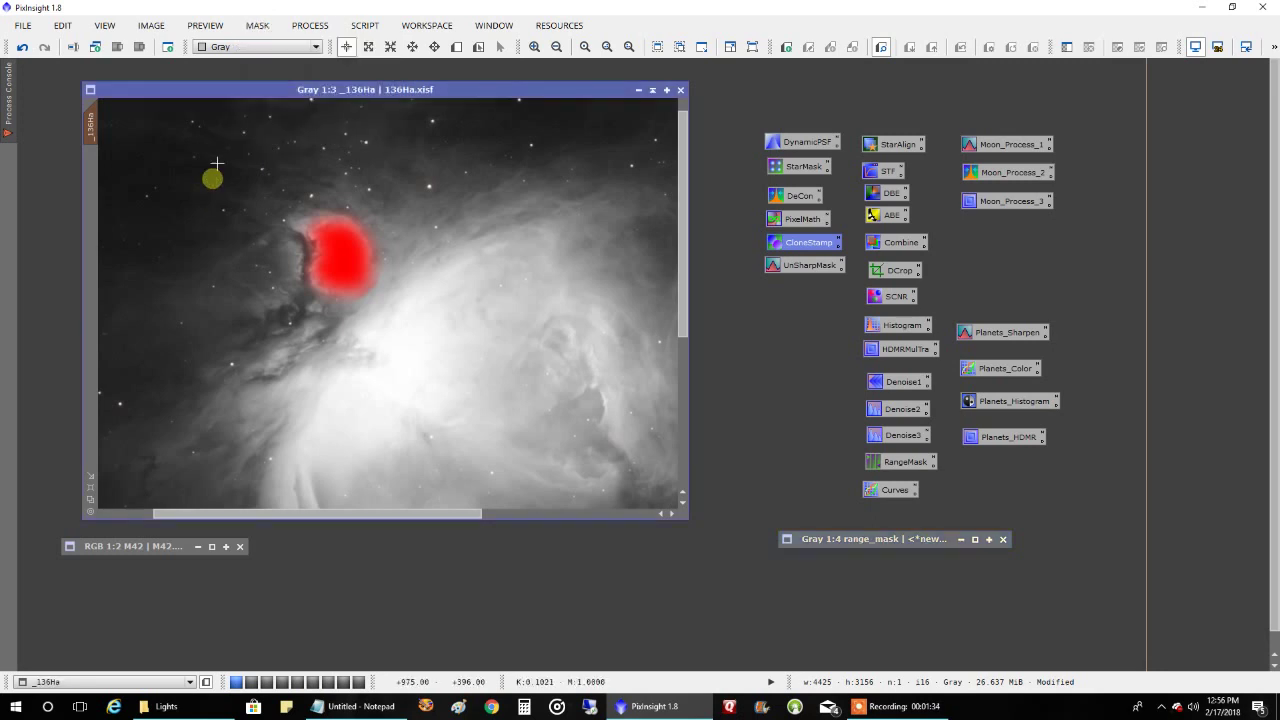
click(258, 25)
click(268, 82)
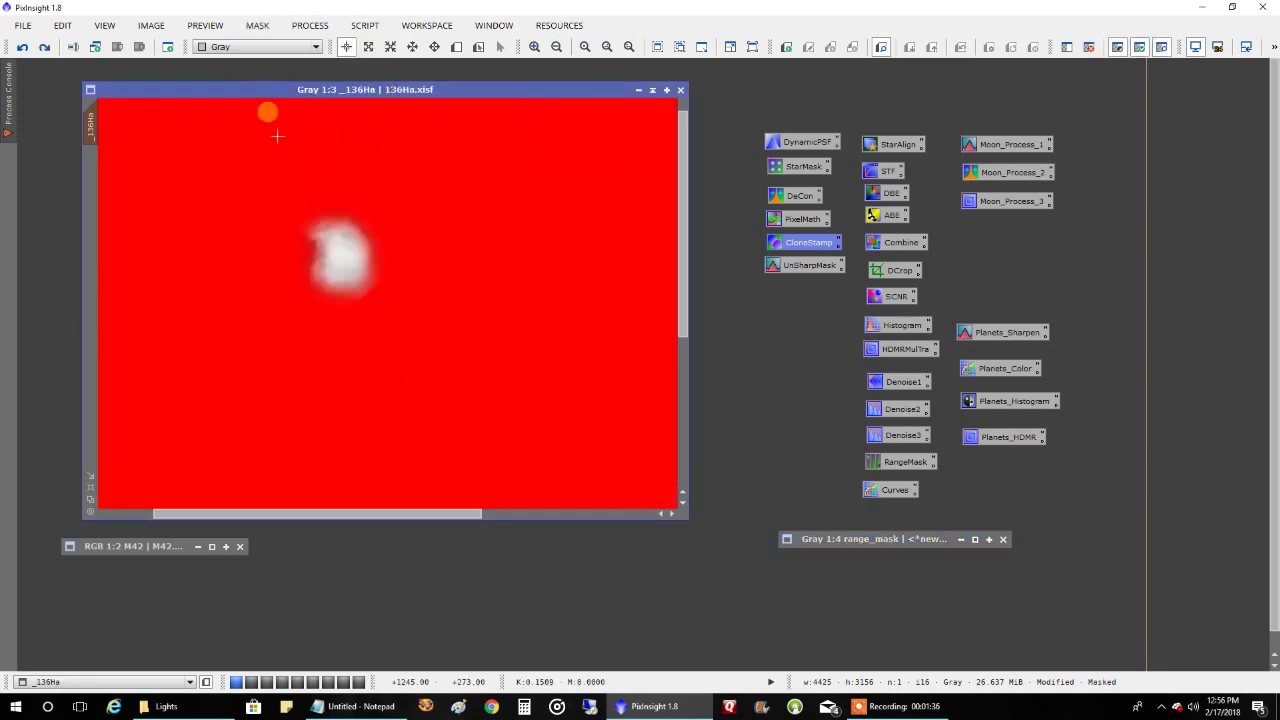
click(257, 25)
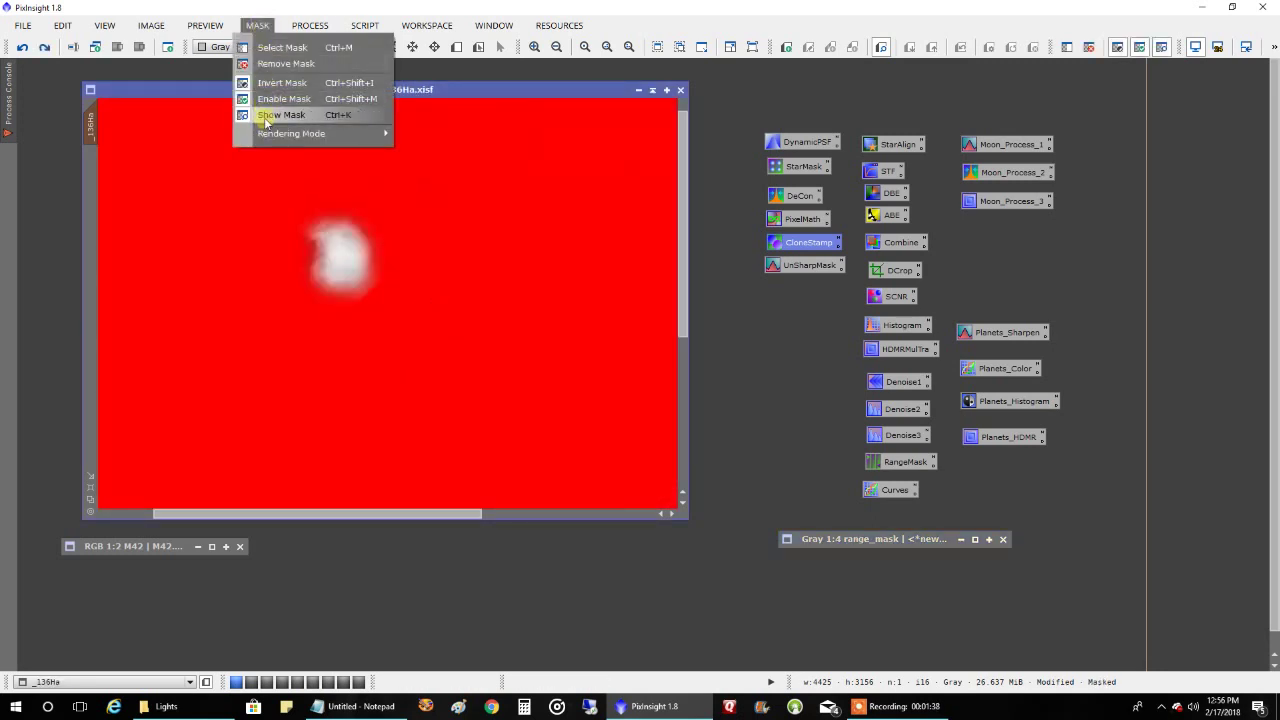
click(266, 116)
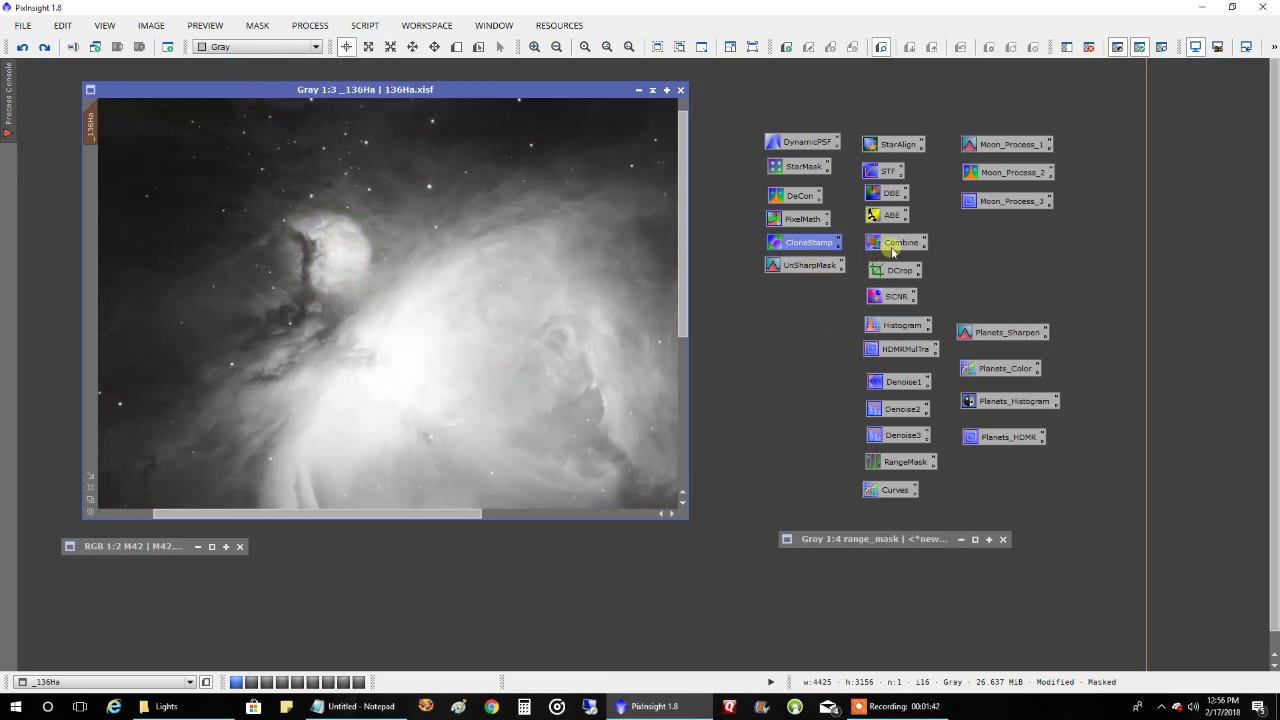
Step: Apply HDRMultiscaleTransform with 6 layers and B3 Spline to the masked 136Ha image
double_click(882, 349)
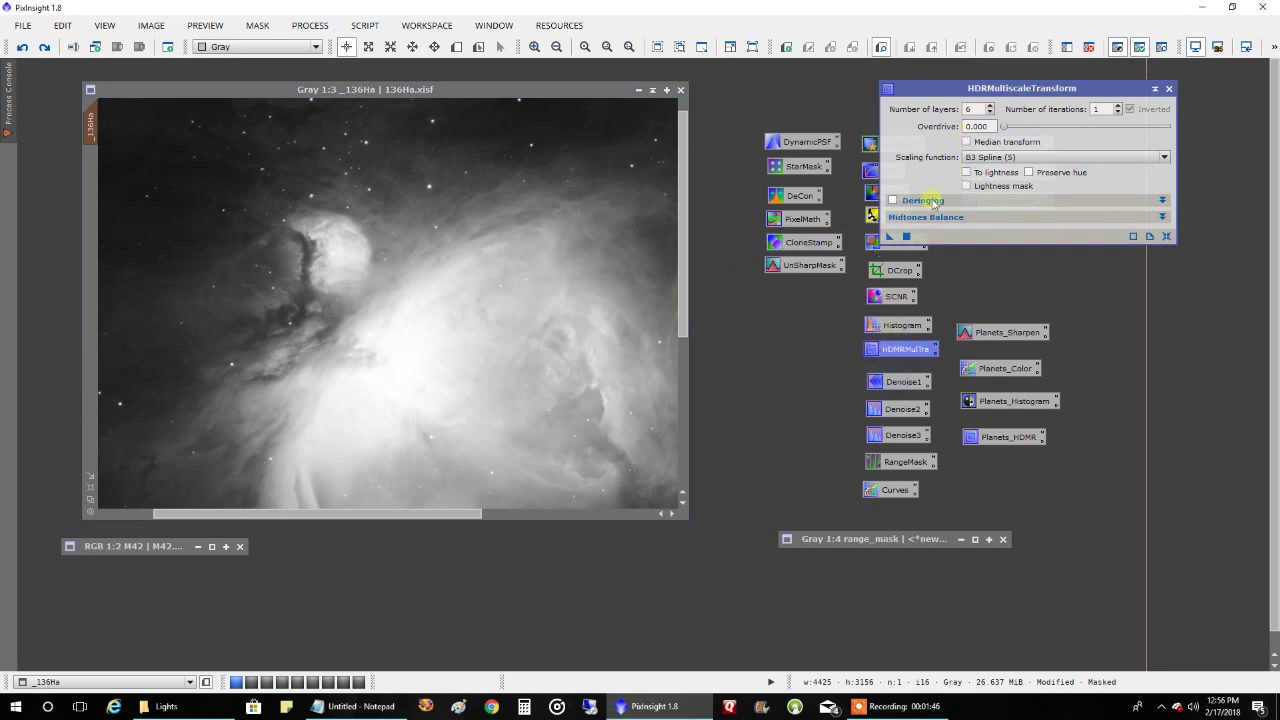
click(906, 235)
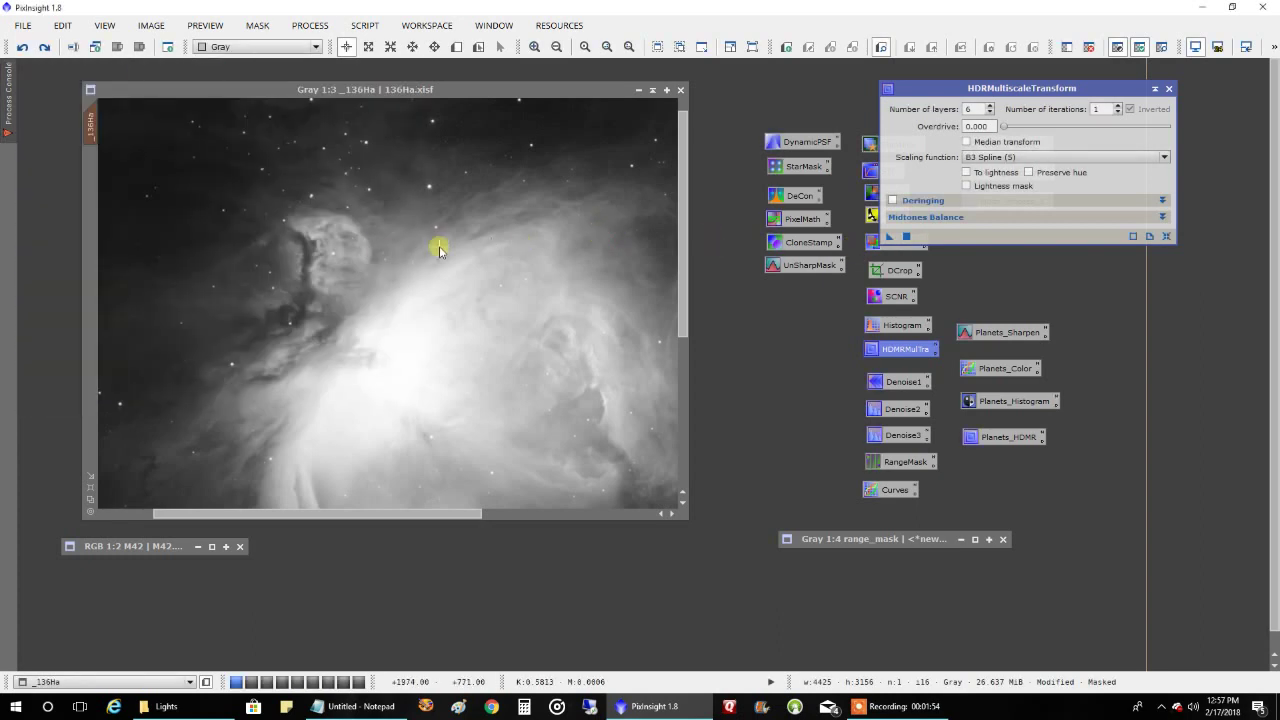
scroll(410, 236, up, 1)
scroll(405, 190, down, 1)
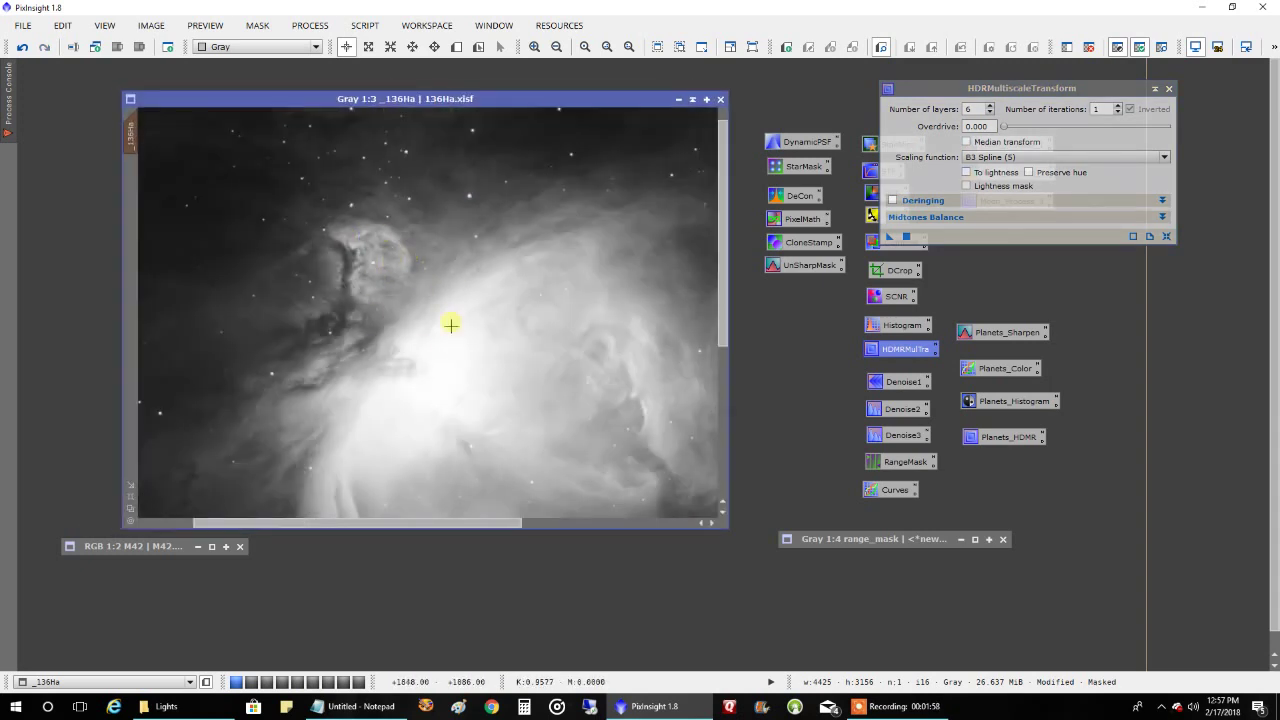
Step: Toggle undo and redo to compare 136Ha before and after HDRMultiscaleTransform
click(28, 52)
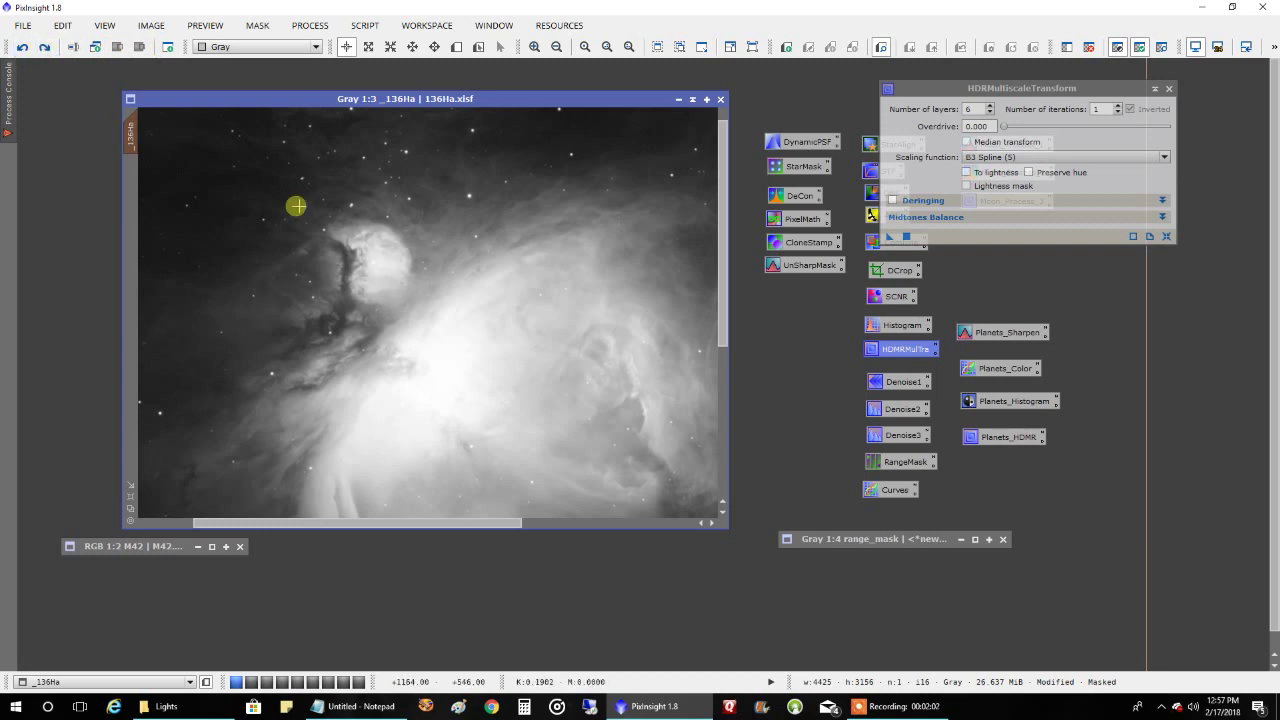
scroll(288, 216, up, 1)
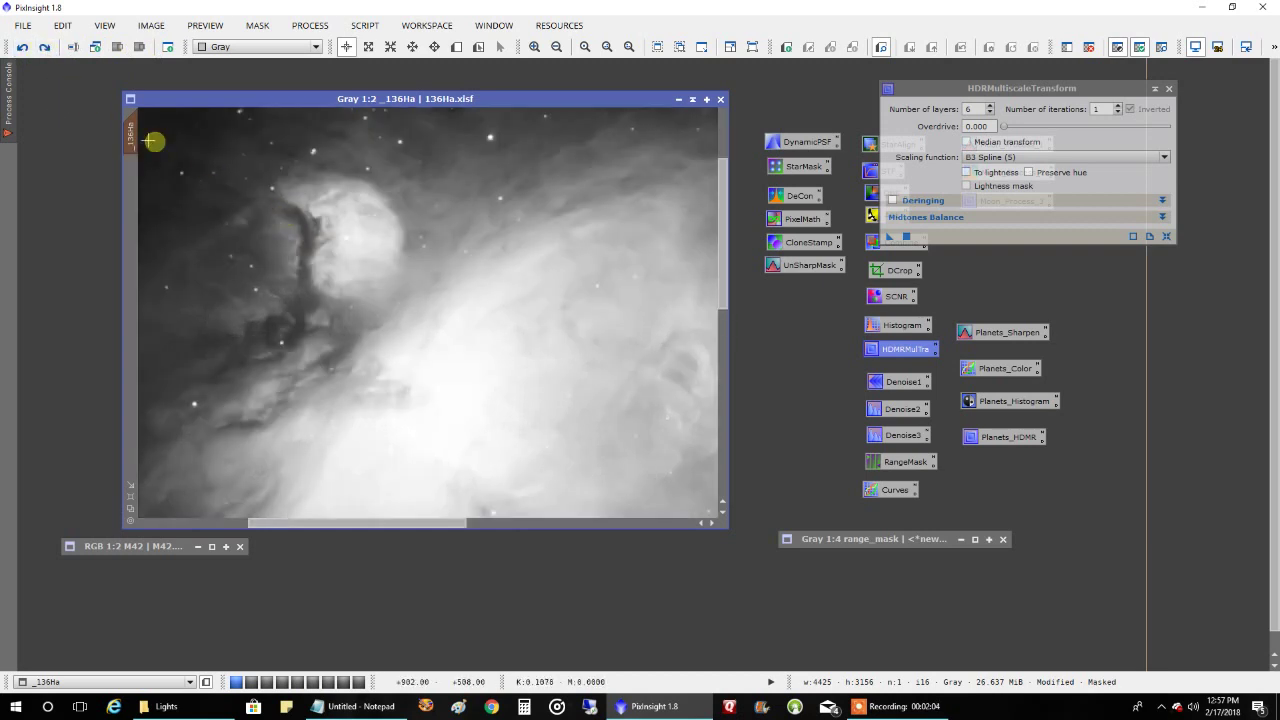
click(38, 50)
click(43, 48)
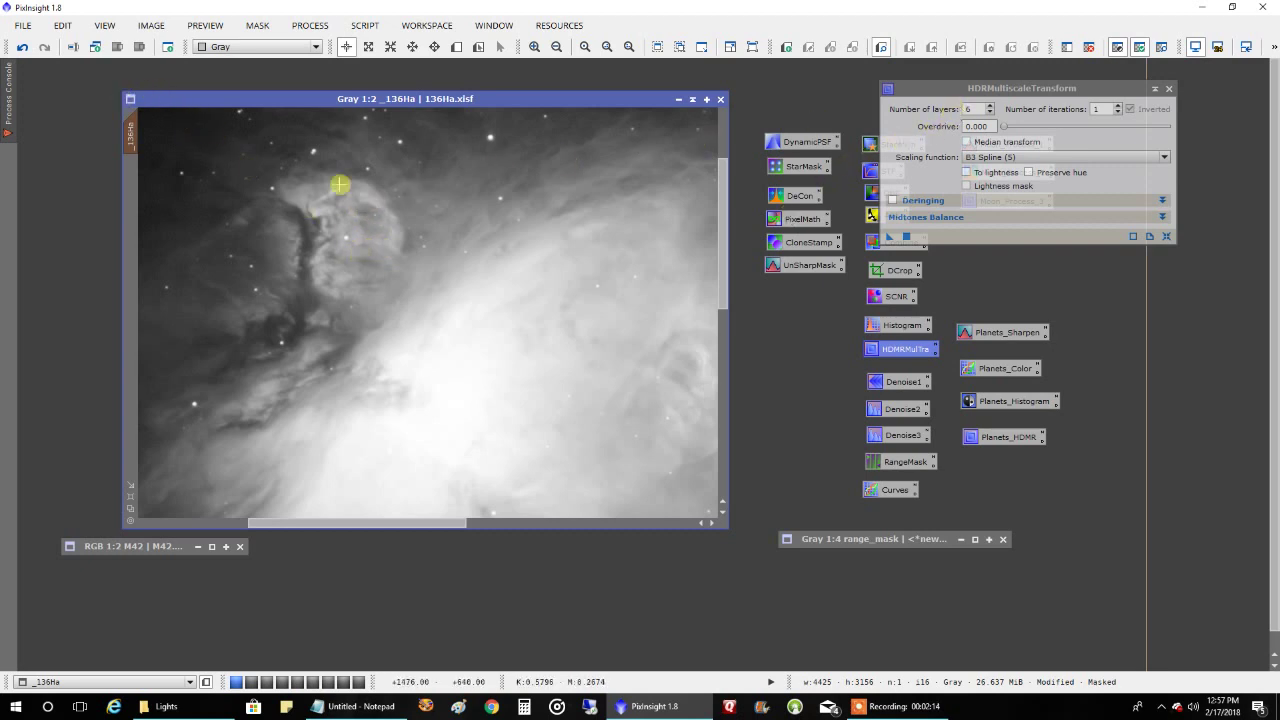
click(21, 50)
scroll(237, 277, down, 1)
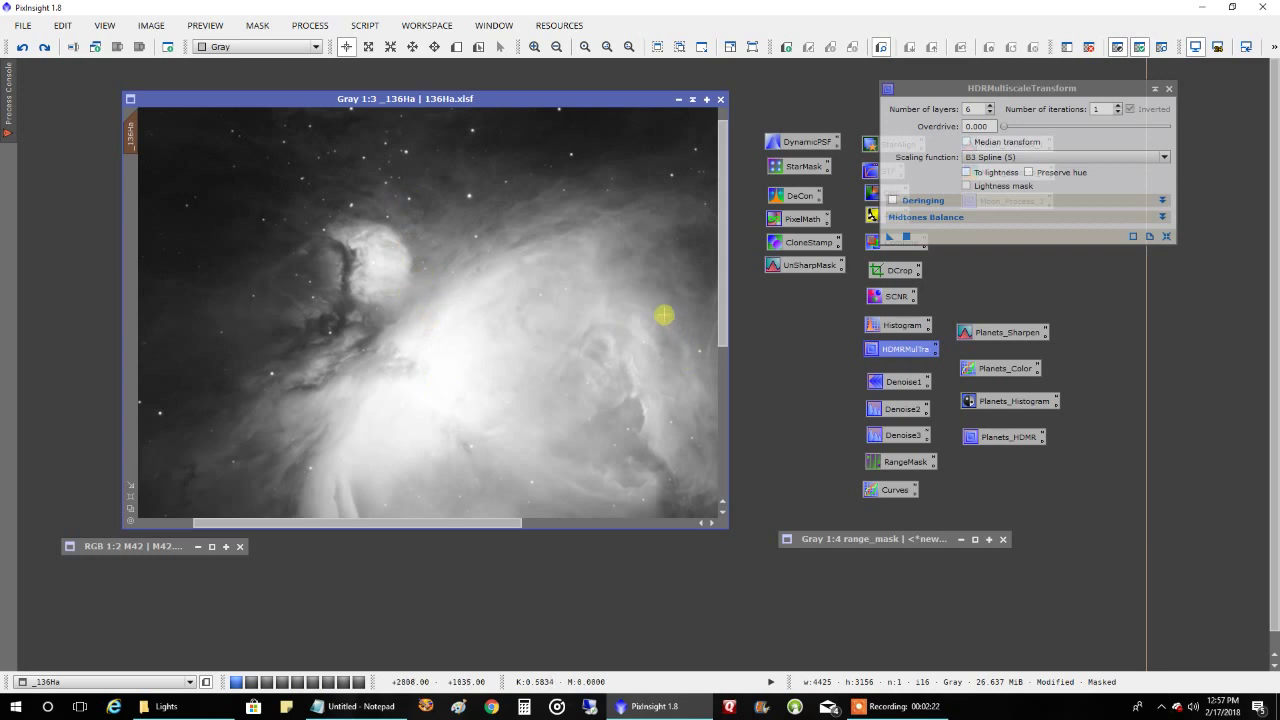
Step: Restore the iconized M42.jpg reference beside 136Ha and close HDRMultiscaleTransform
double_click(155, 548)
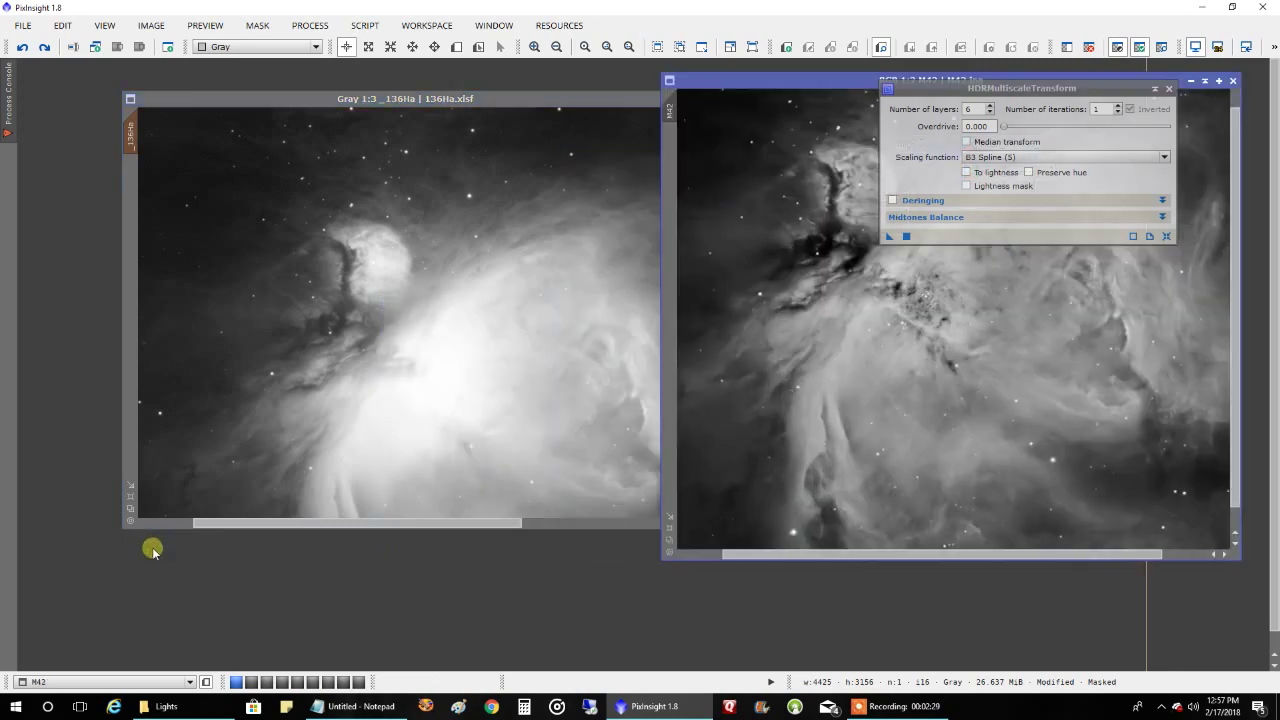
click(1150, 89)
drag(1154, 80, 883, 105)
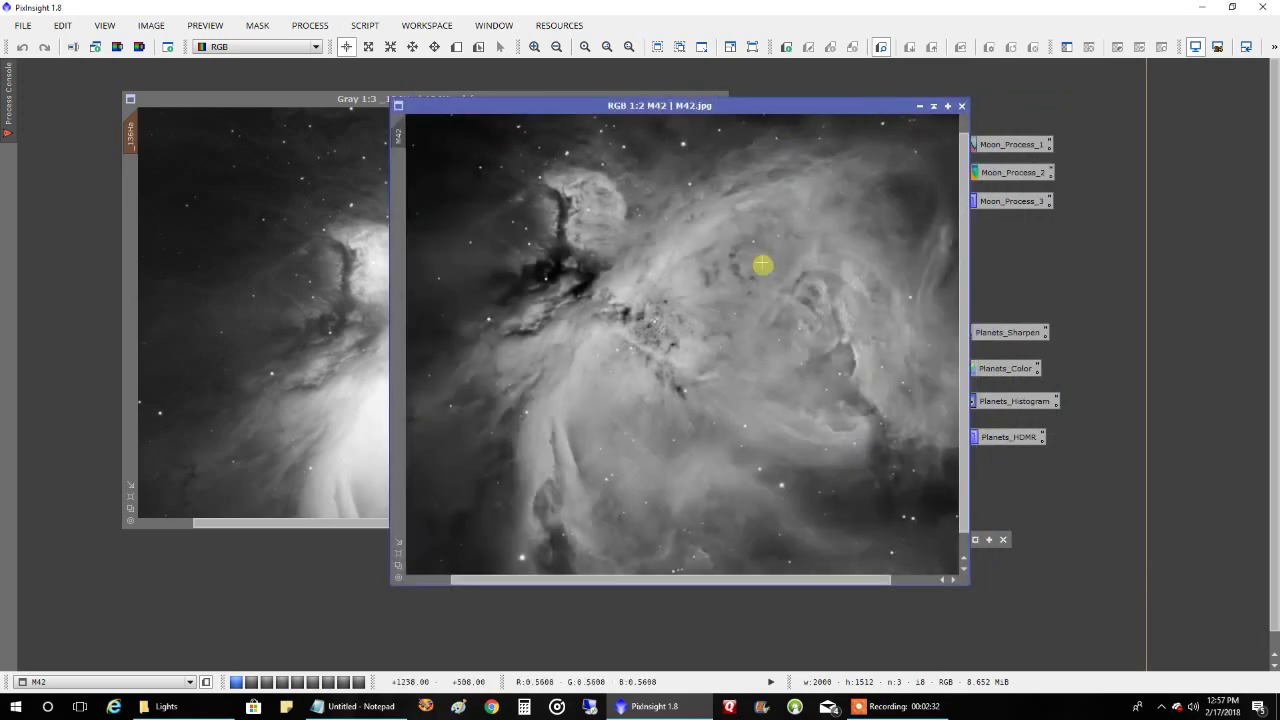